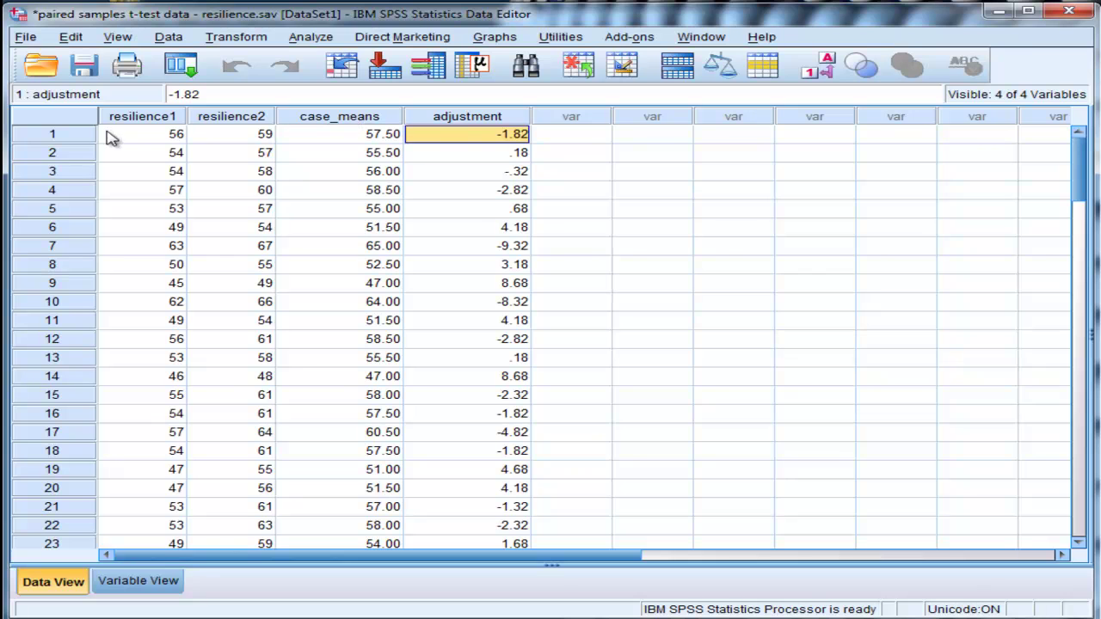
click(142, 117)
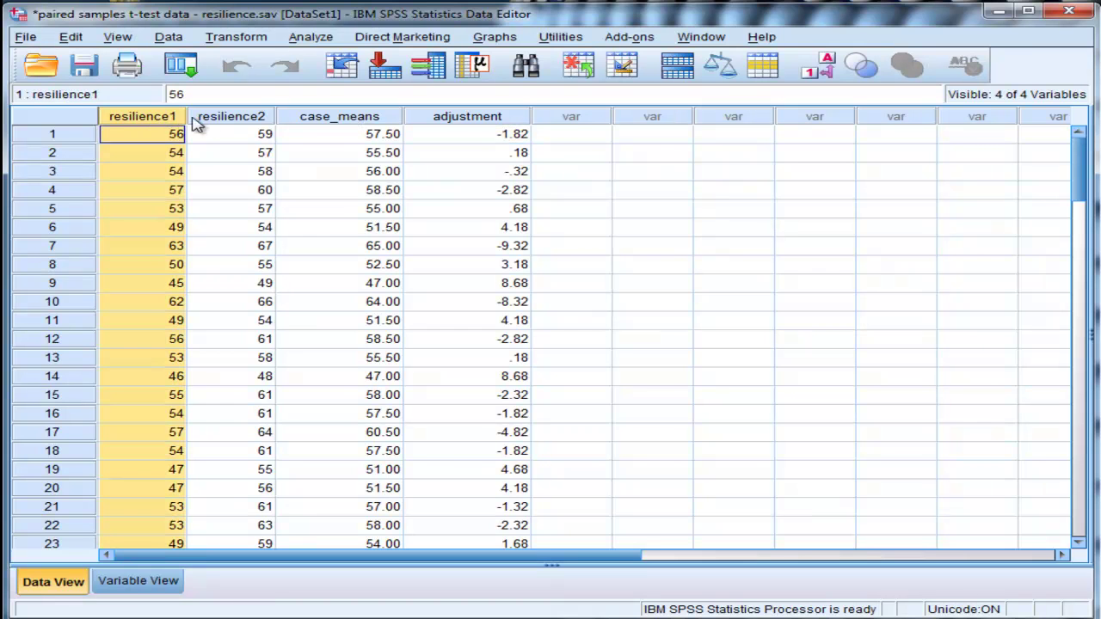
click(240, 125)
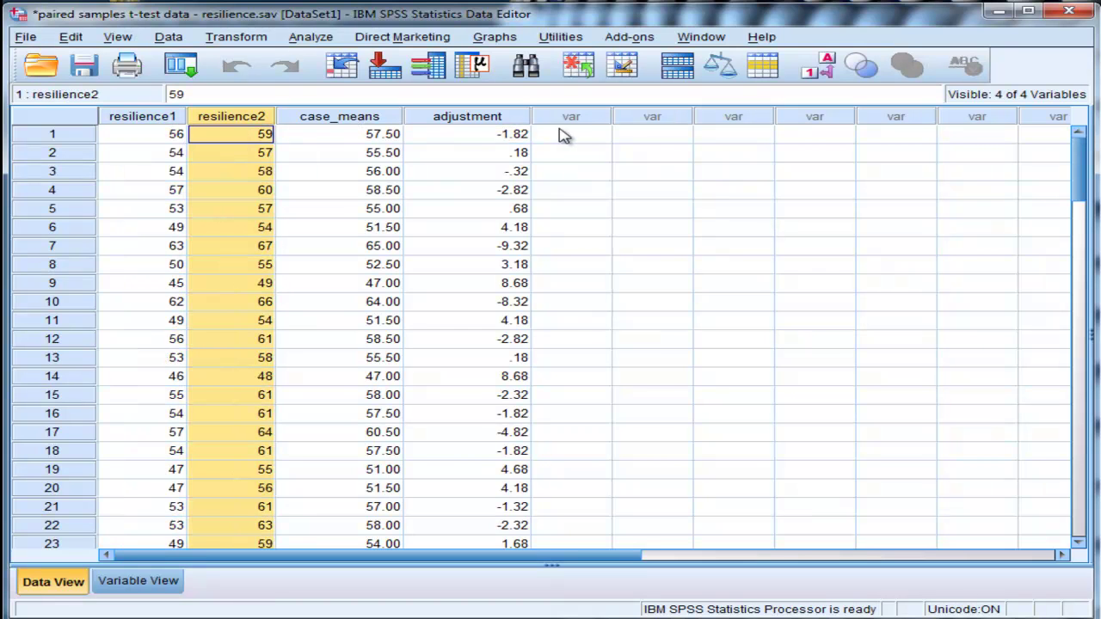
click(513, 126)
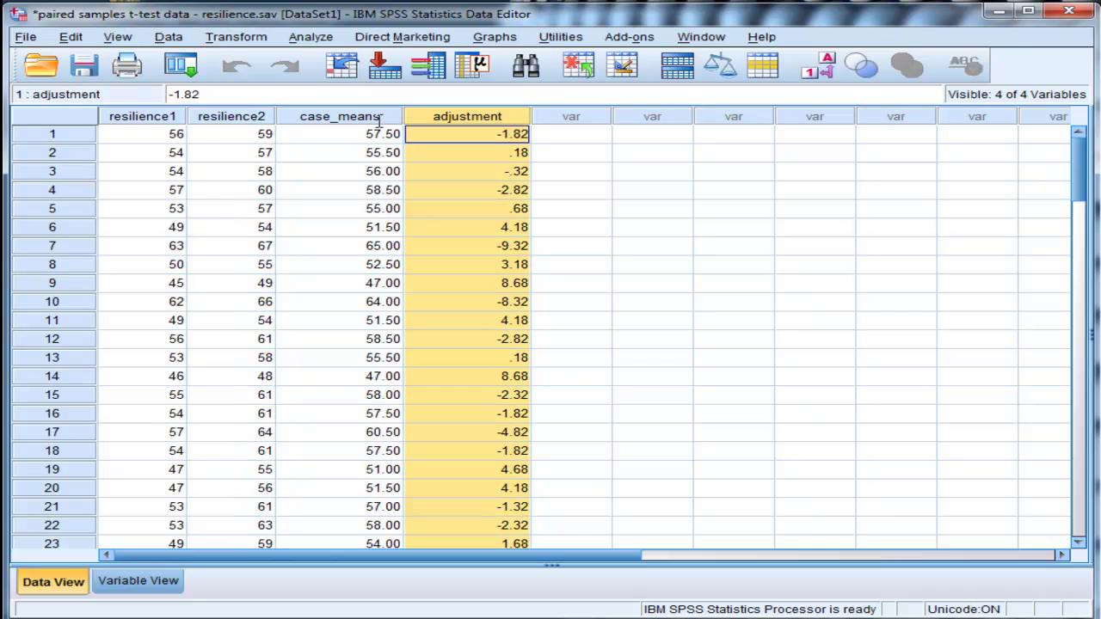
- Start computing a new variable and name the target variable resilience1_adjusted
click(256, 40)
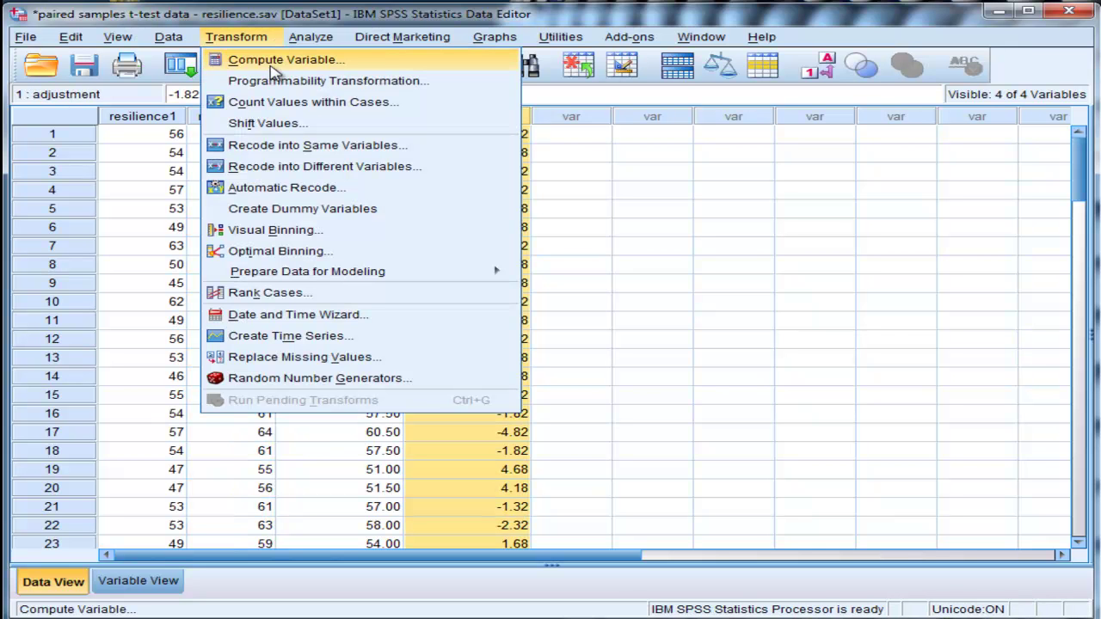
click(270, 62)
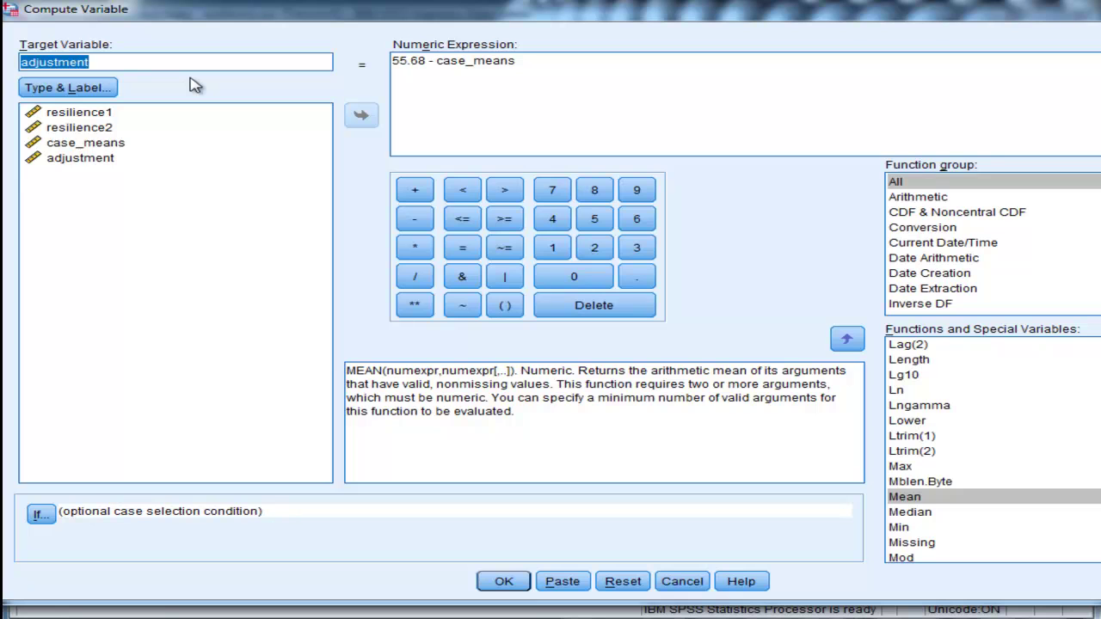
text(resilience1_)
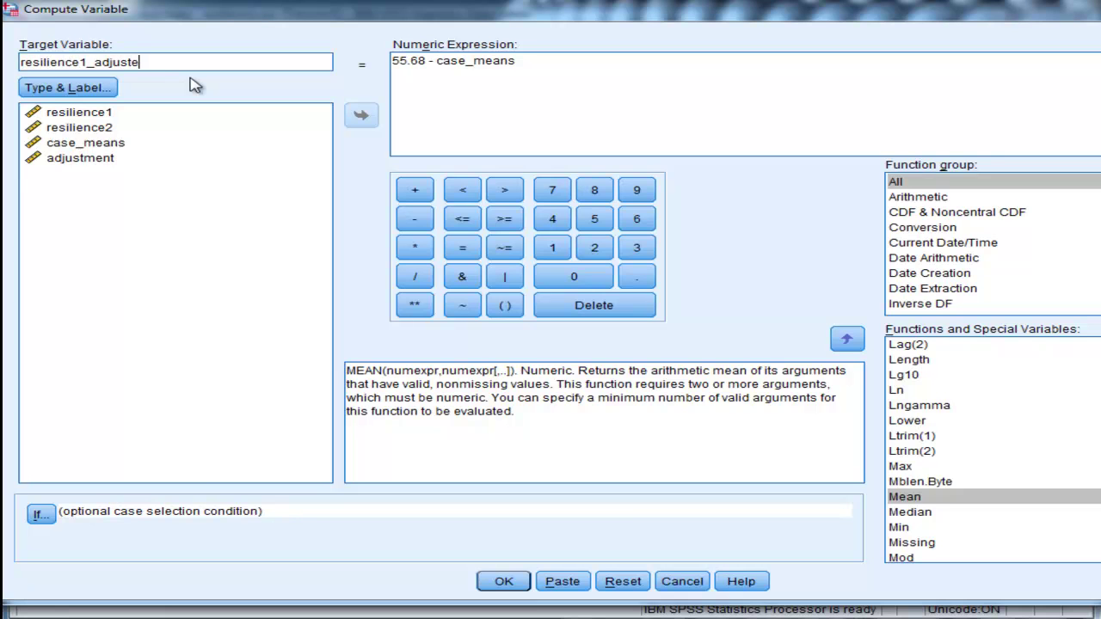
- Replace the numeric expression with resilience1+adjustment and run the computation
drag(541, 76, 389, 58)
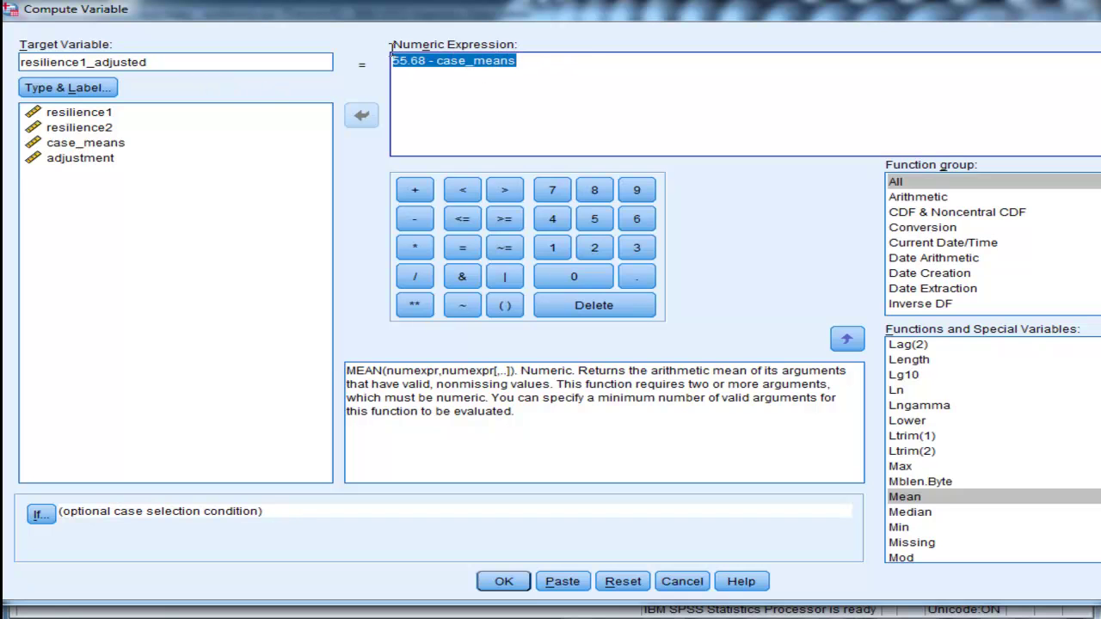
key(BackSpace)
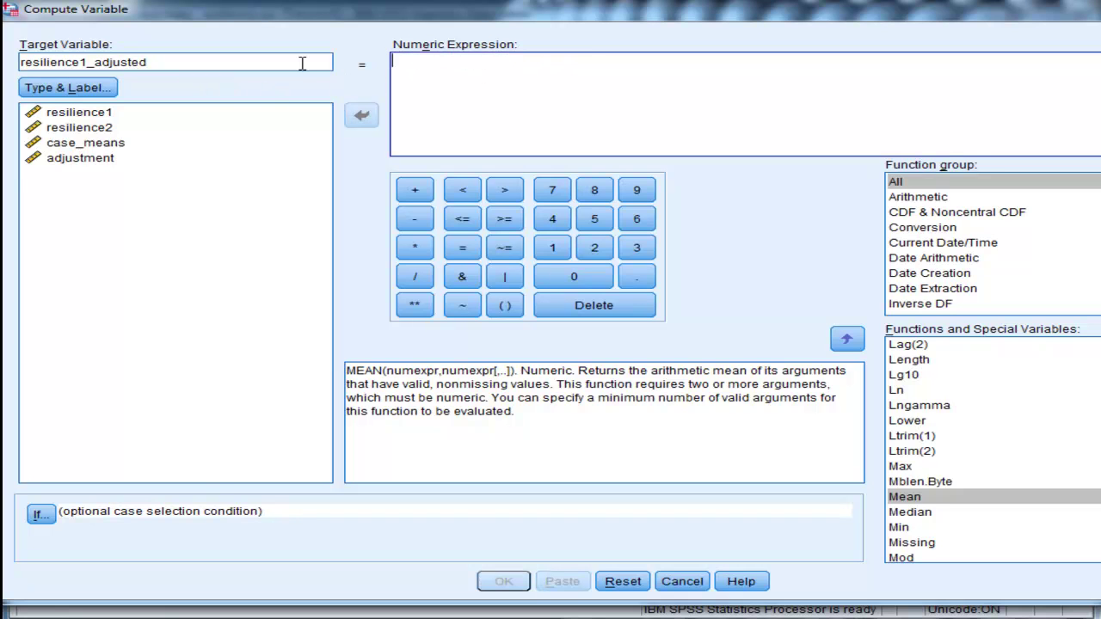
click(109, 115)
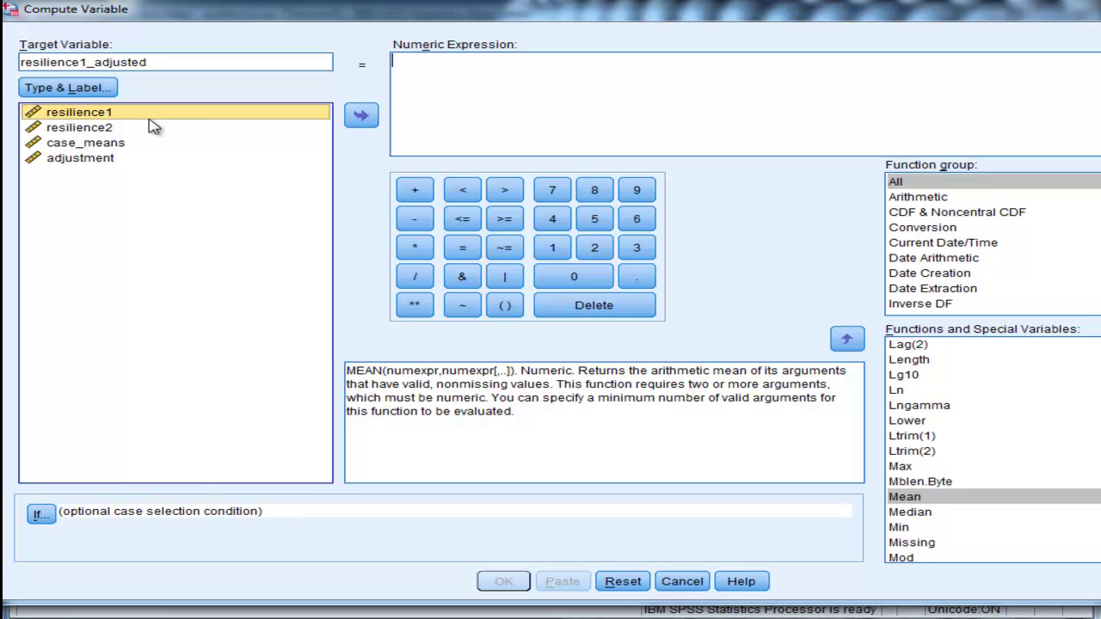
click(362, 117)
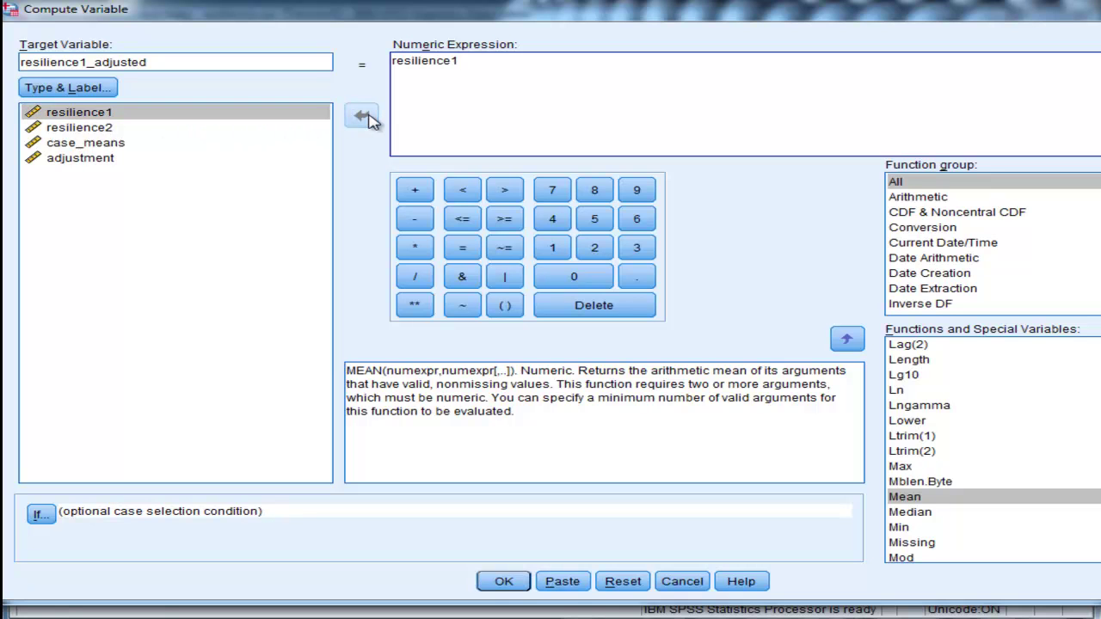
click(69, 162)
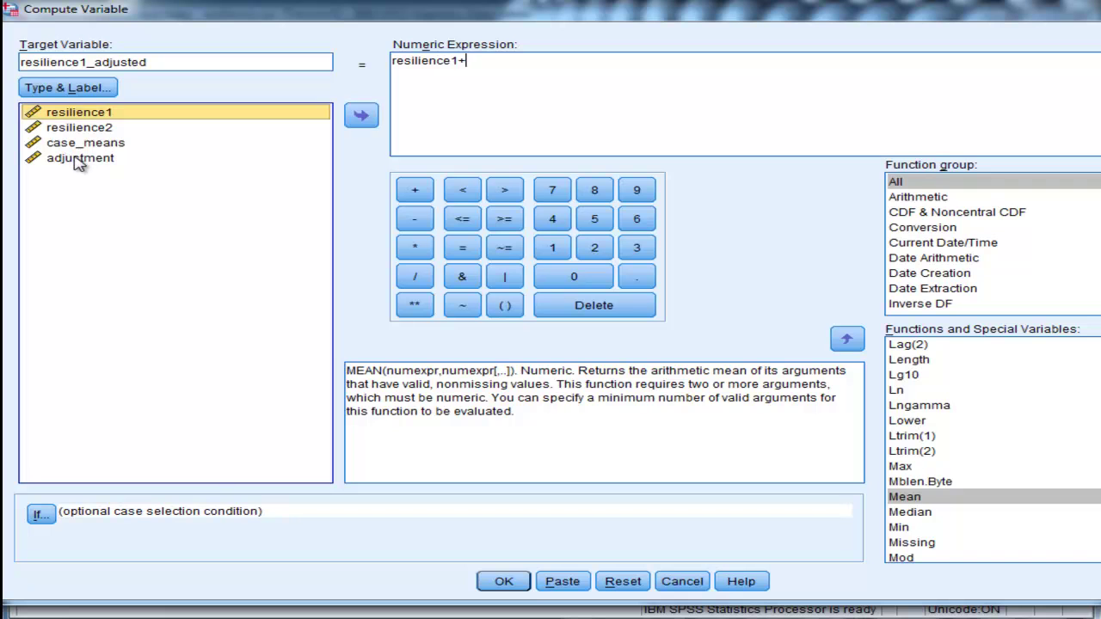
click(378, 118)
click(496, 585)
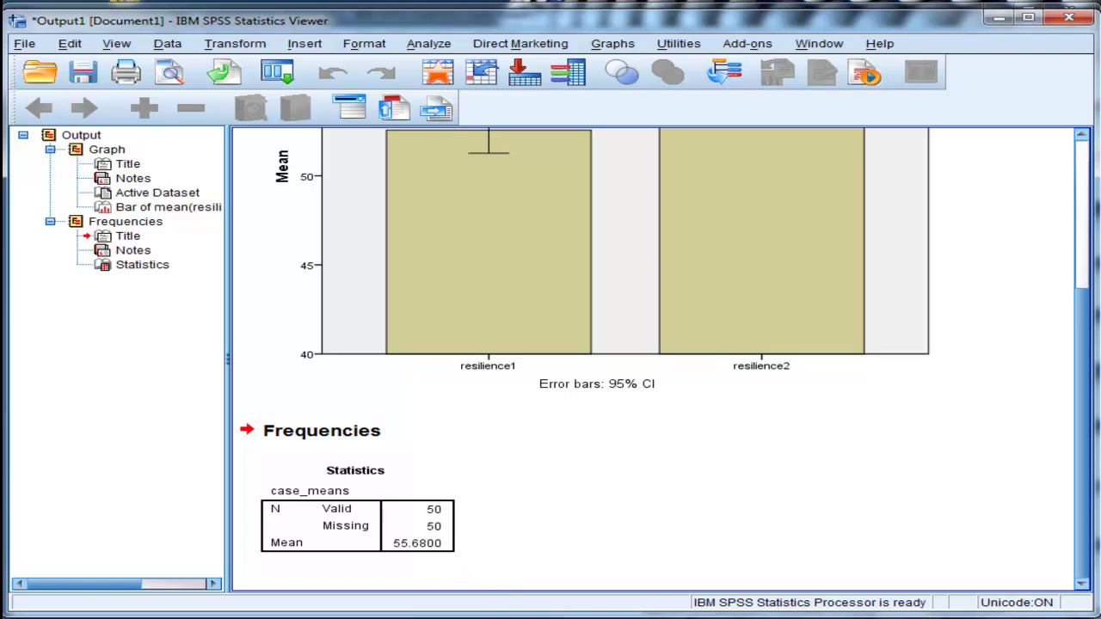
- Return to the Data Editor and compute the variable resilience2_adjusted with the expression resilience2+adjustment
key(alt+Tab)
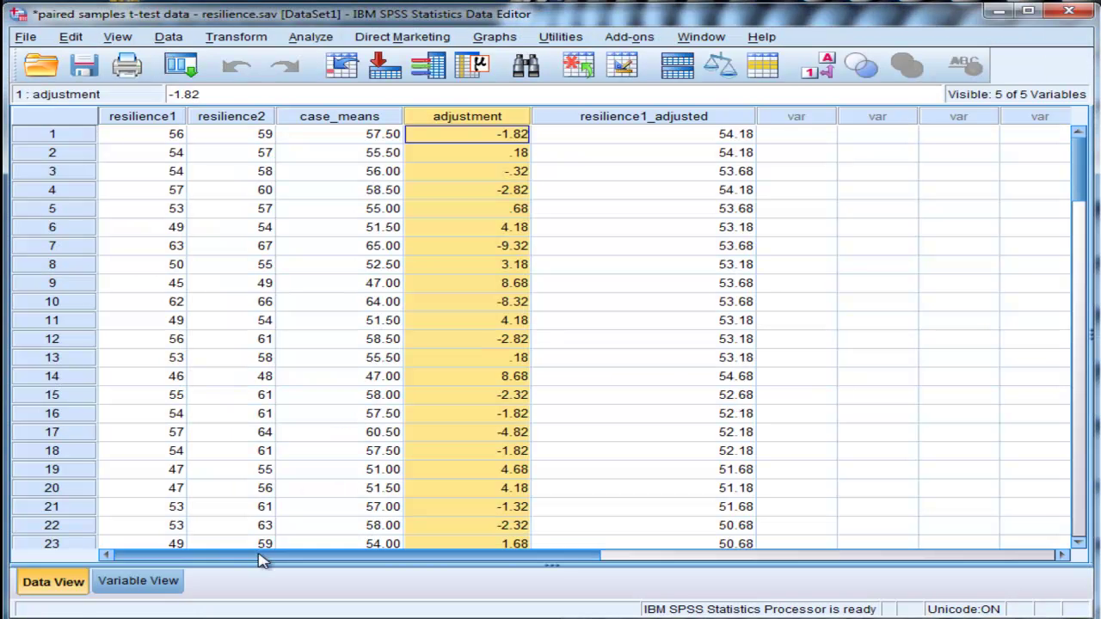
click(250, 39)
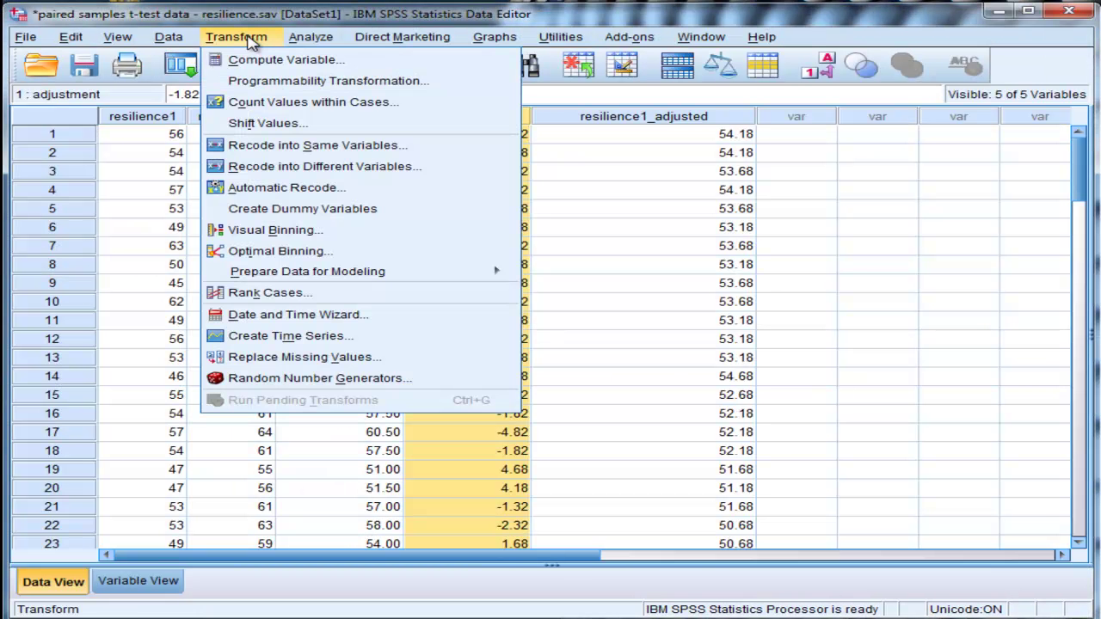
click(258, 60)
click(86, 62)
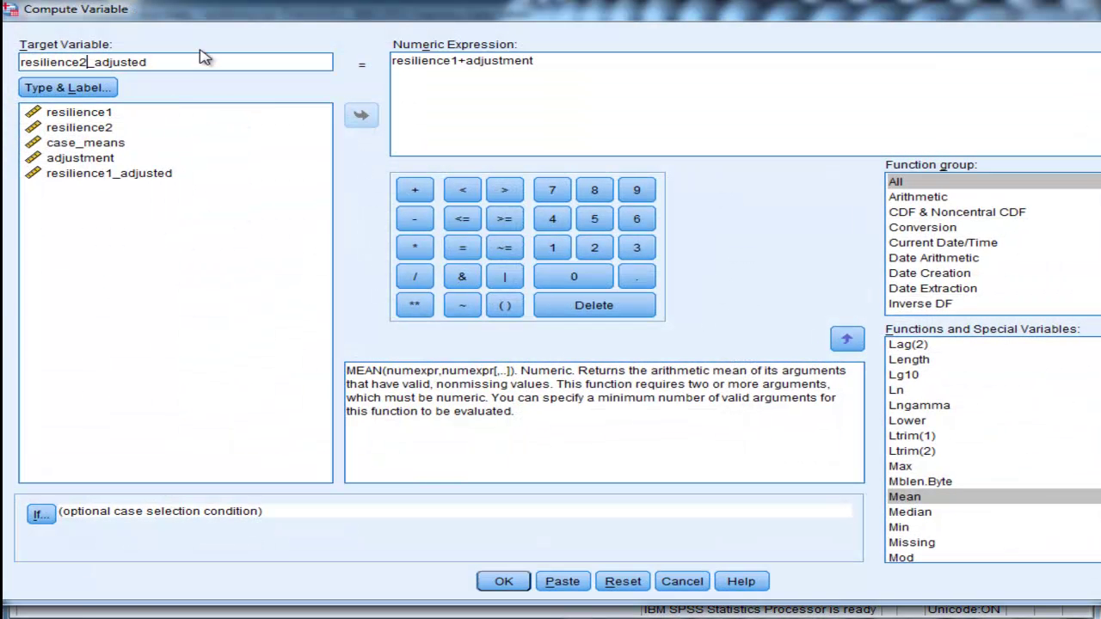
click(459, 56)
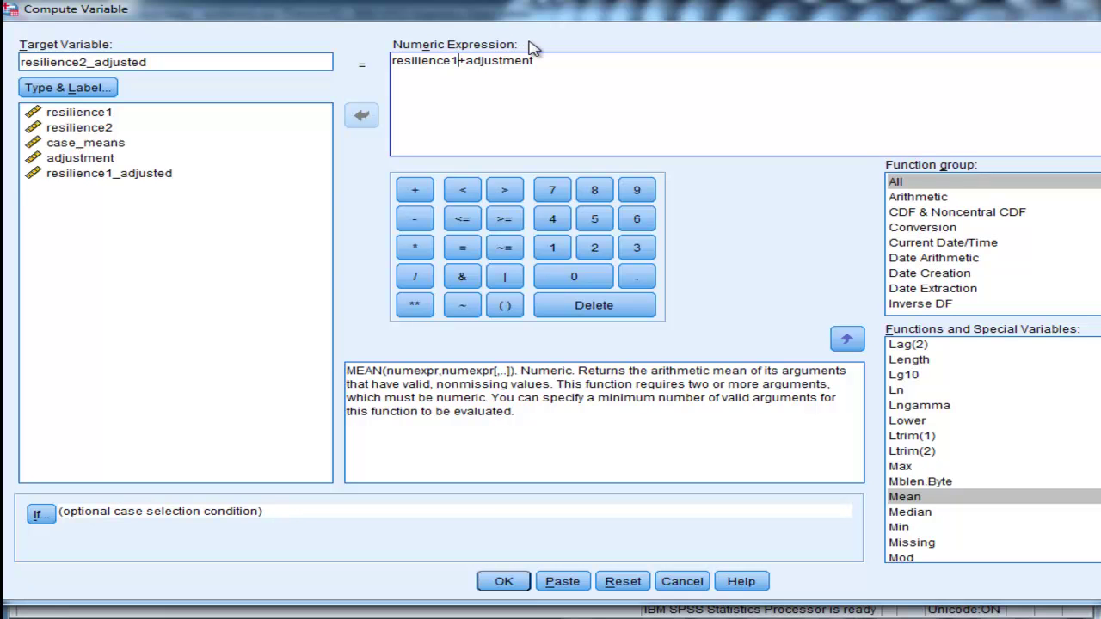
key(shift+Left)
text(2)
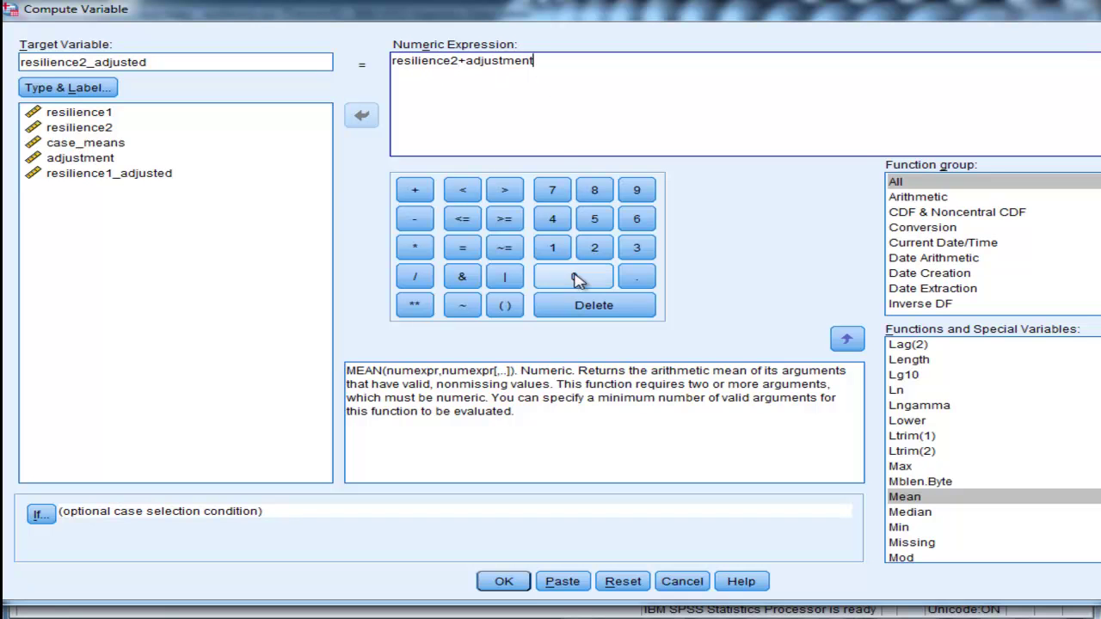
click(525, 590)
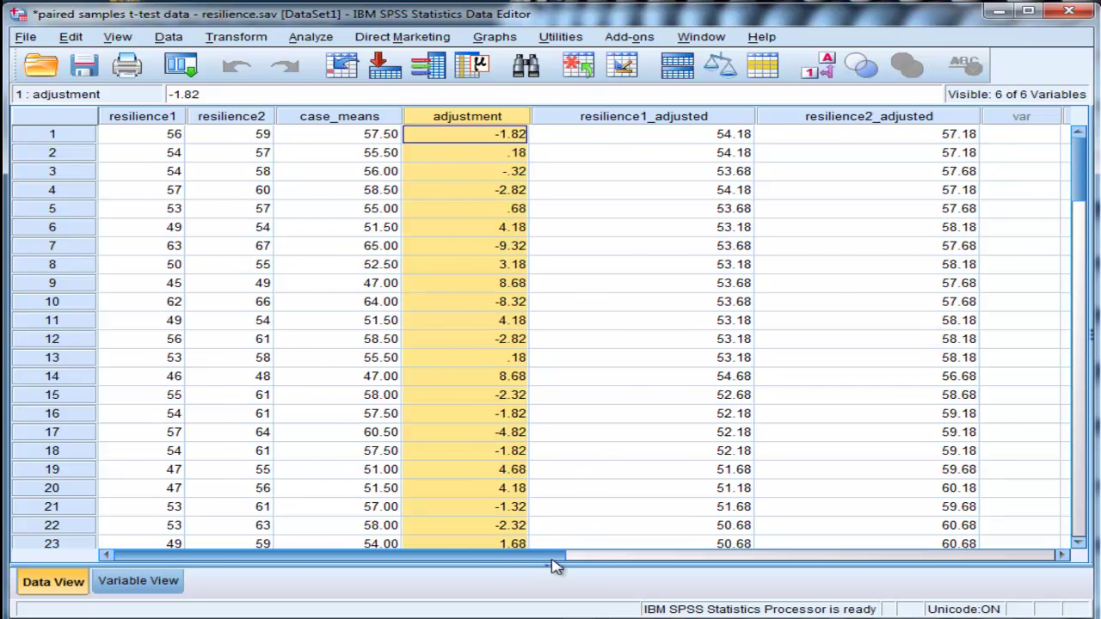
drag(551, 562, 663, 561)
click(468, 118)
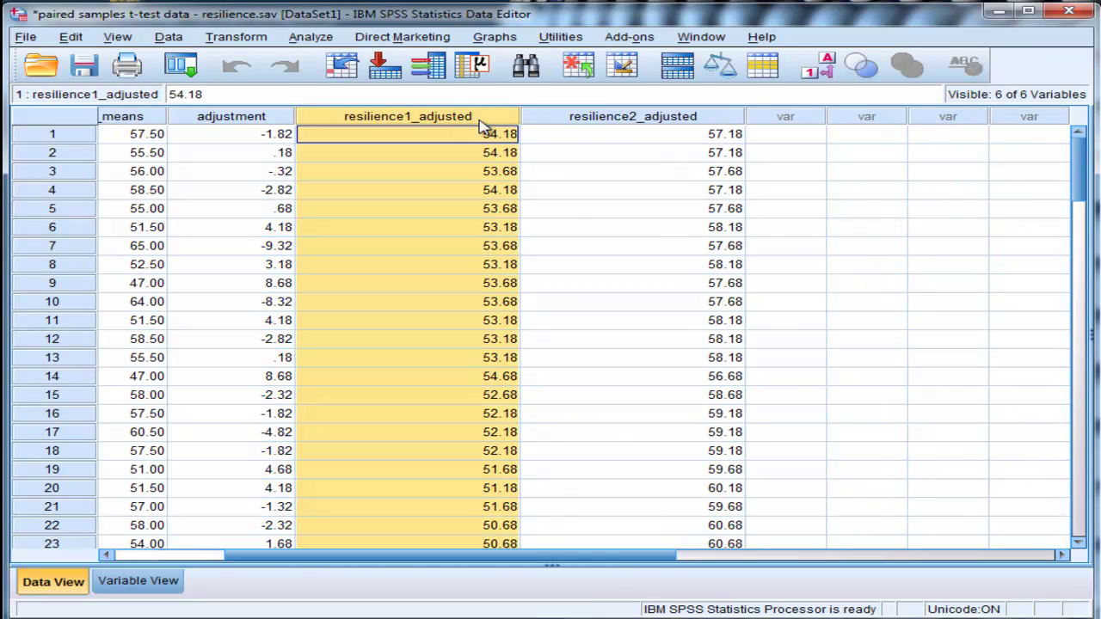
click(616, 119)
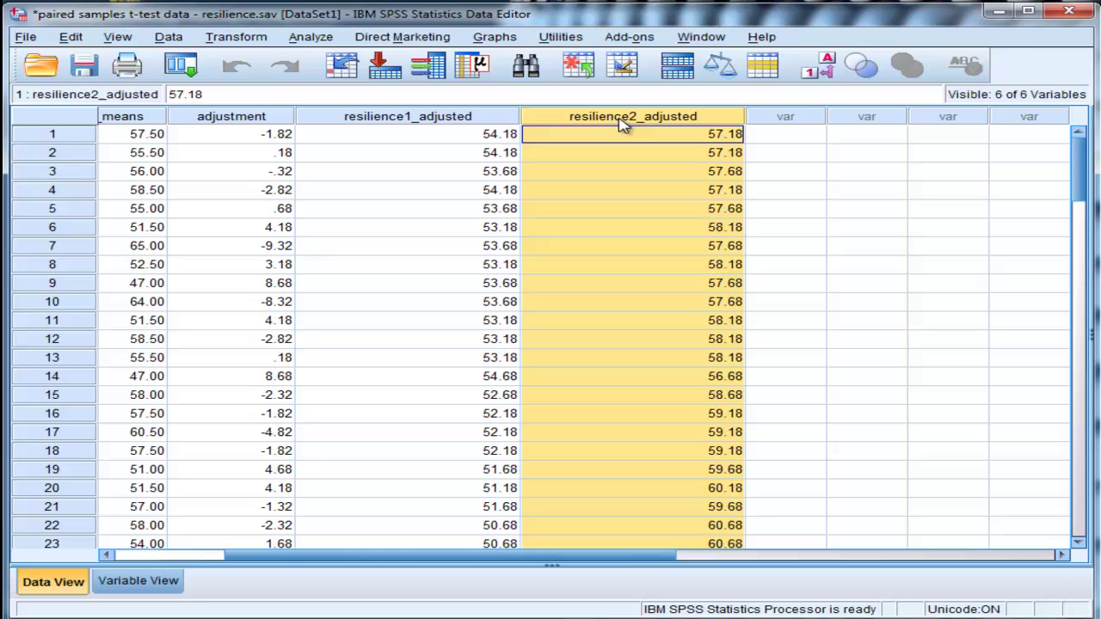
click(484, 134)
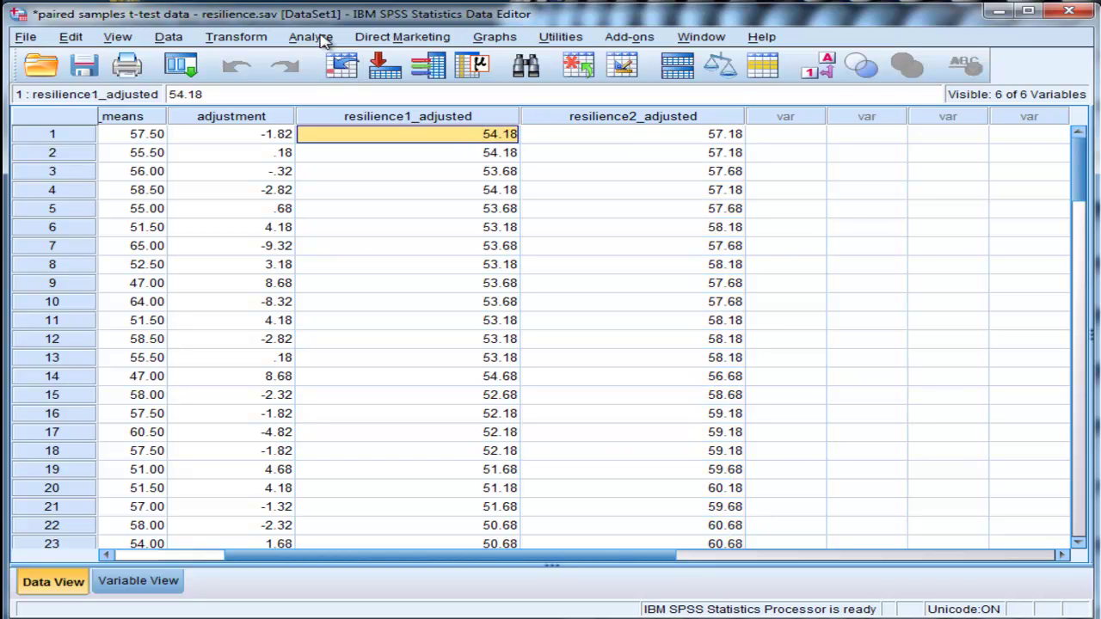
click(423, 118)
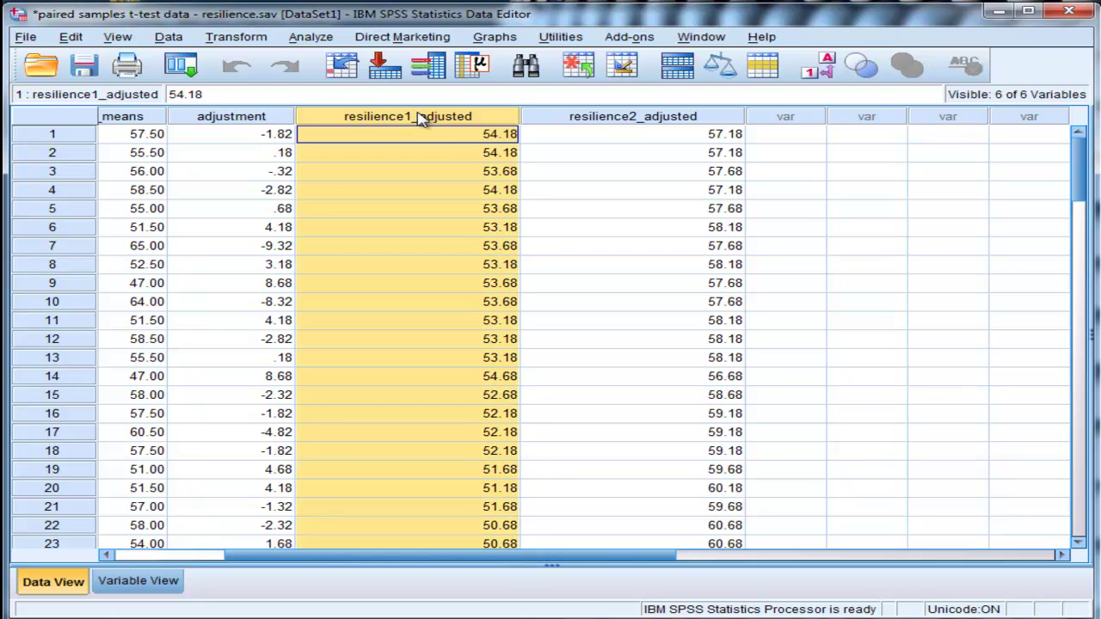
- Open the Frequencies analysis and remove case_means from the variables to analyze
click(315, 39)
mouse_move(361, 83)
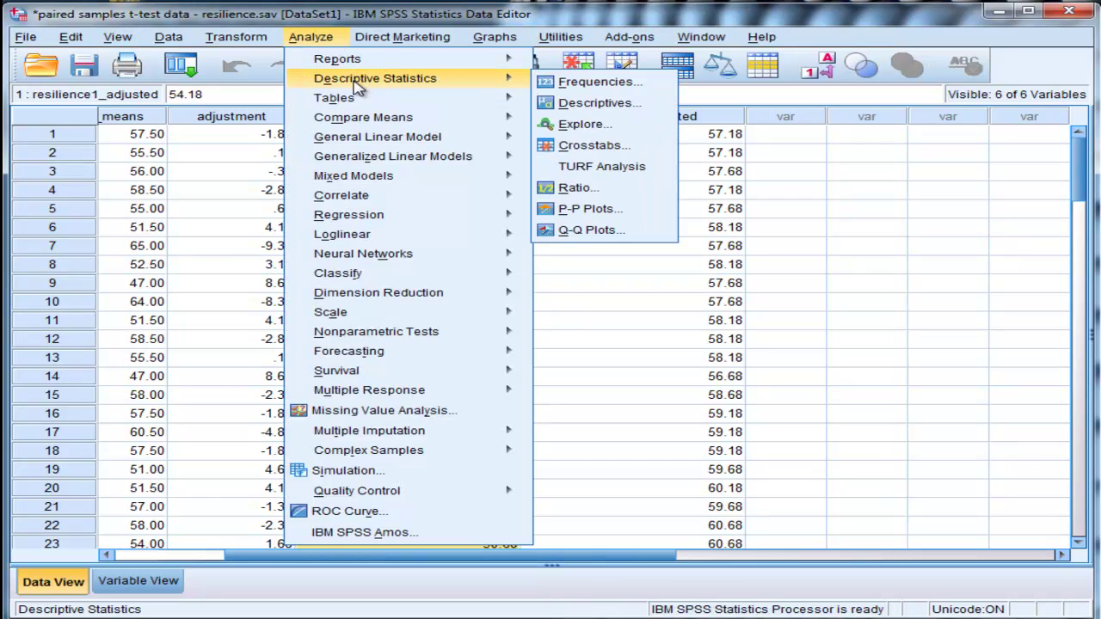
click(593, 82)
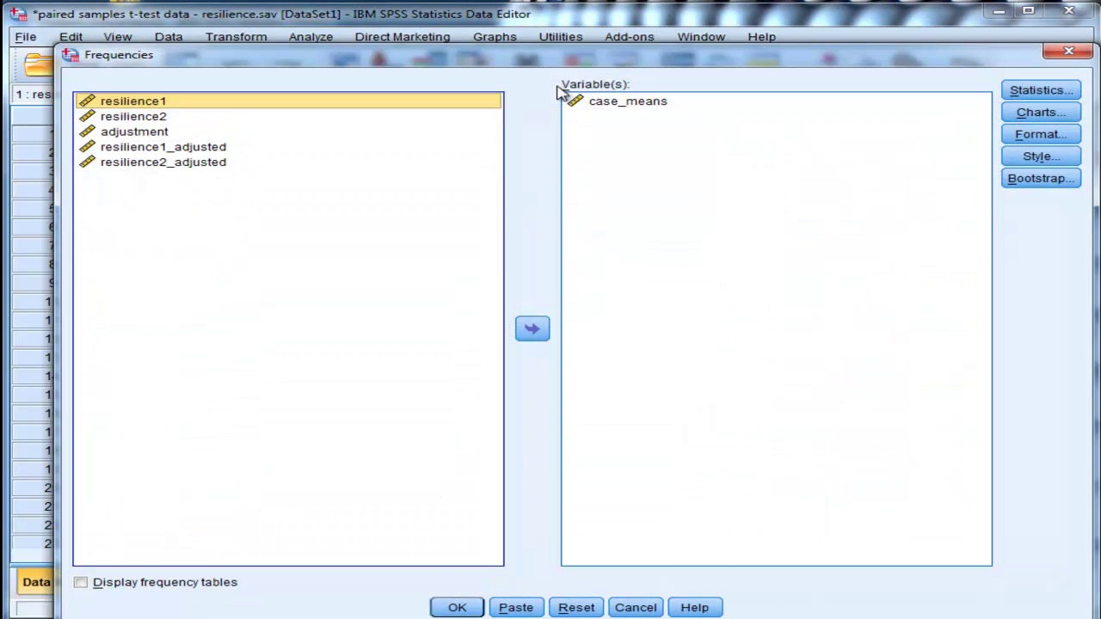
click(632, 102)
click(533, 329)
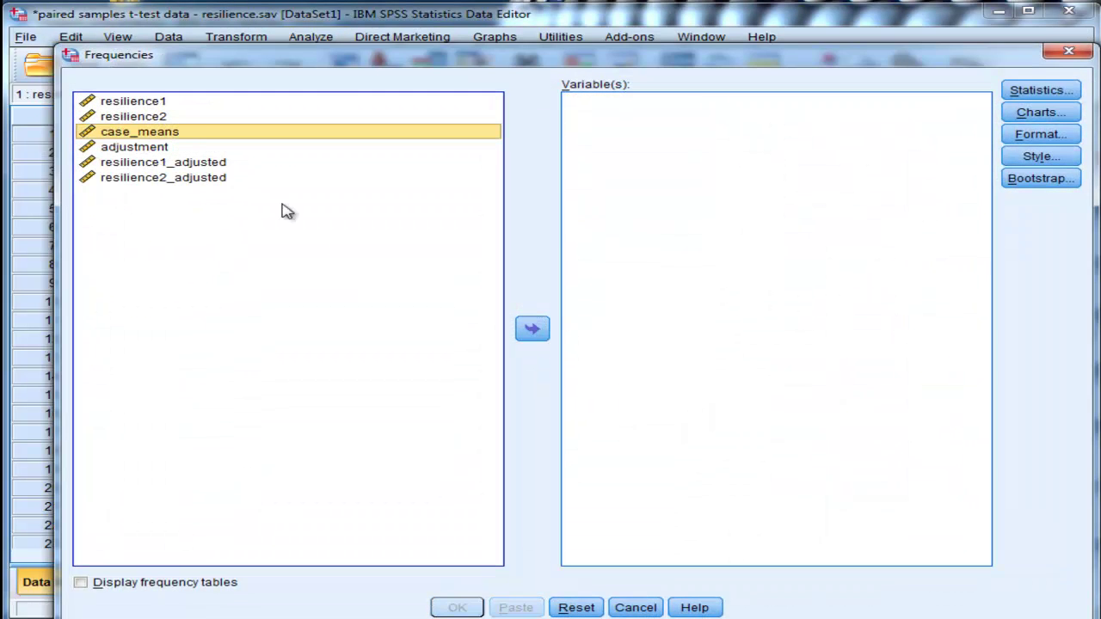
- Add resilience1, resilience2, resilience1_adjusted and resilience2_adjusted as the variables to analyze
click(144, 101)
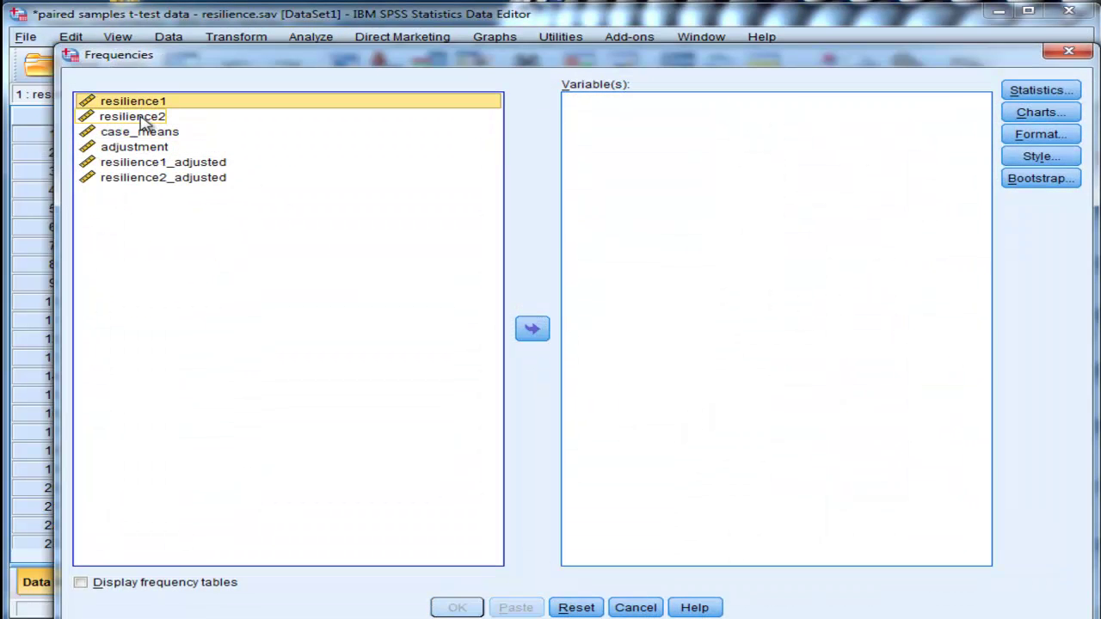
shift+click(142, 119)
click(529, 325)
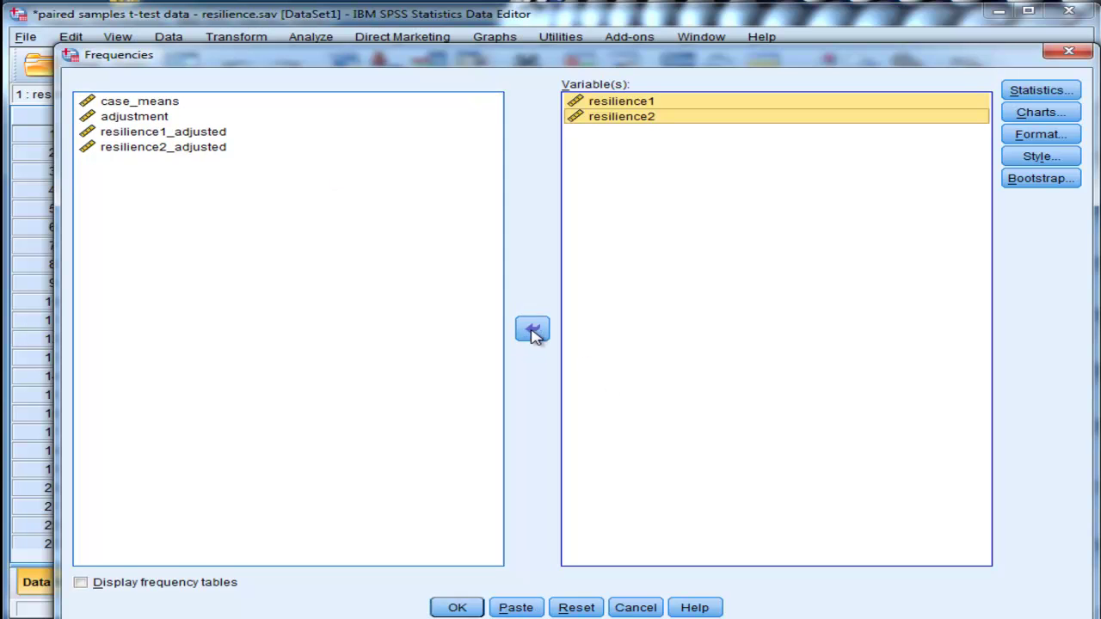
click(217, 135)
shift+click(214, 150)
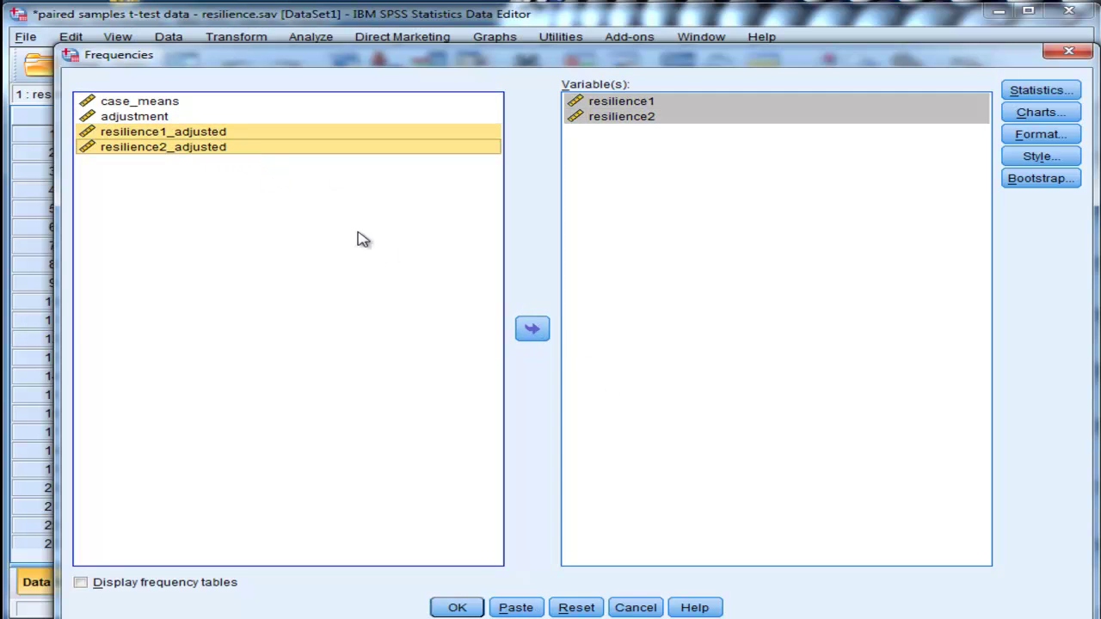
click(532, 328)
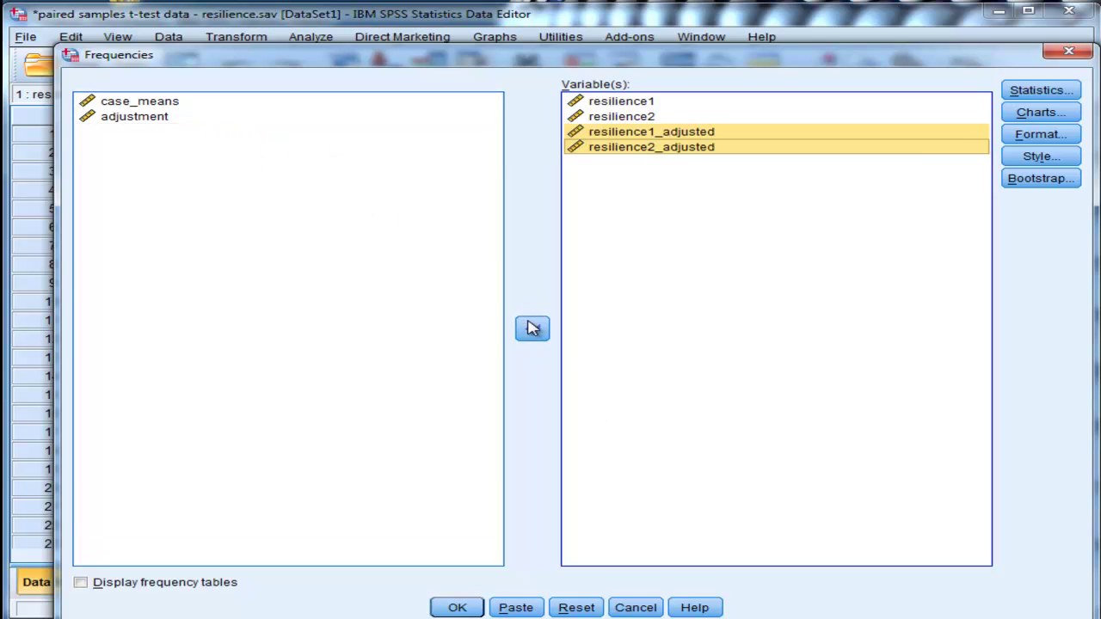
- Include the standard deviation in the Frequencies statistics and run the analysis, bringing its statistics table into view
click(1040, 91)
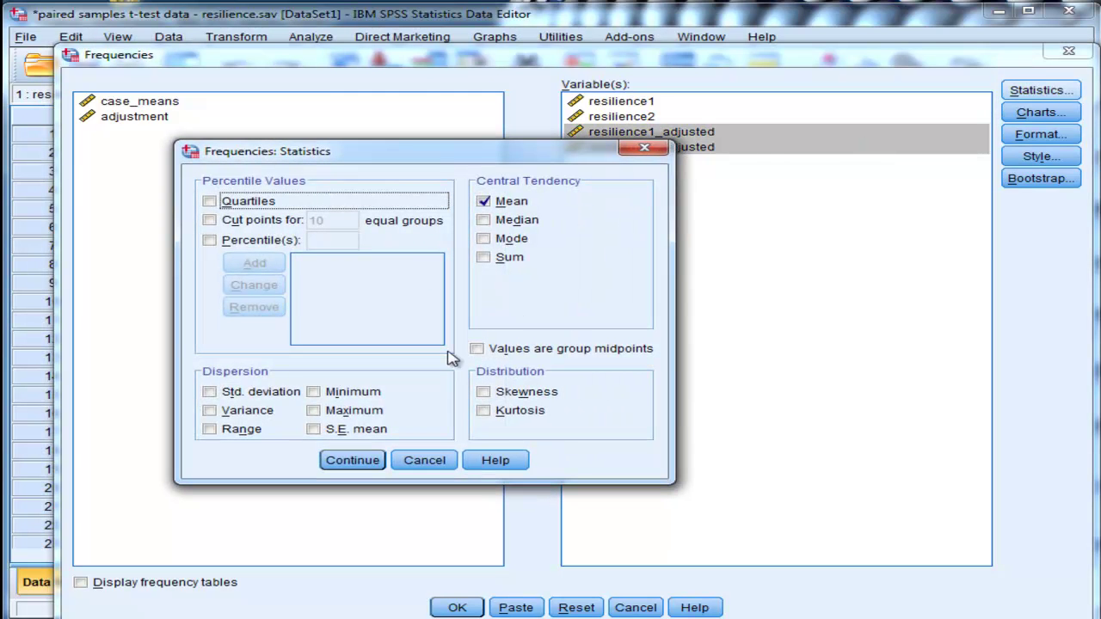
click(284, 394)
click(258, 410)
click(339, 461)
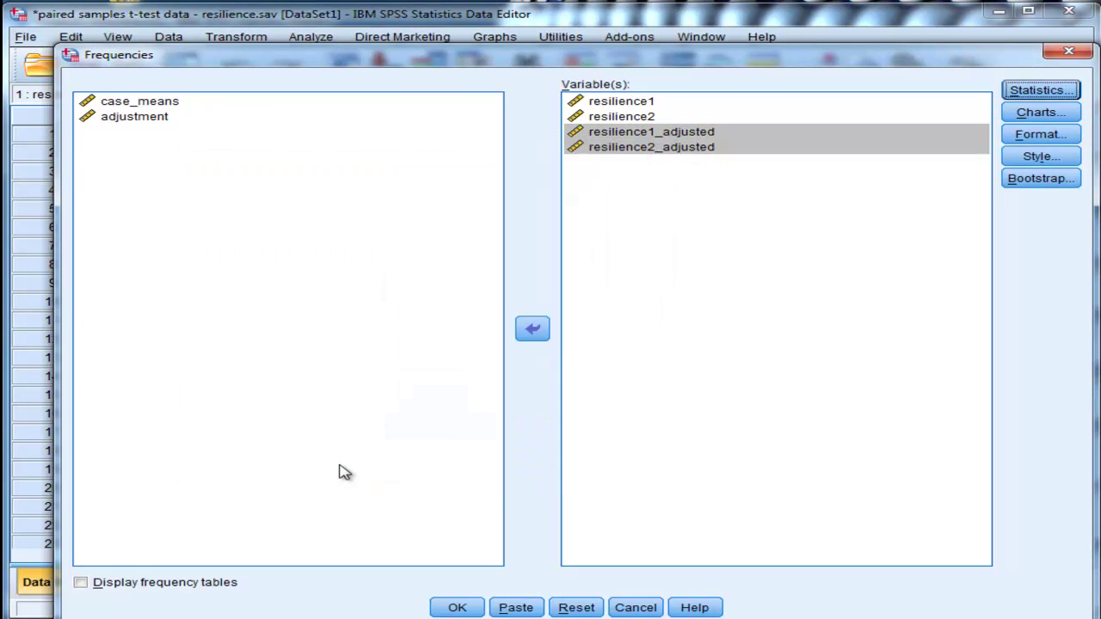
click(457, 607)
scroll(532, 361, down, 1)
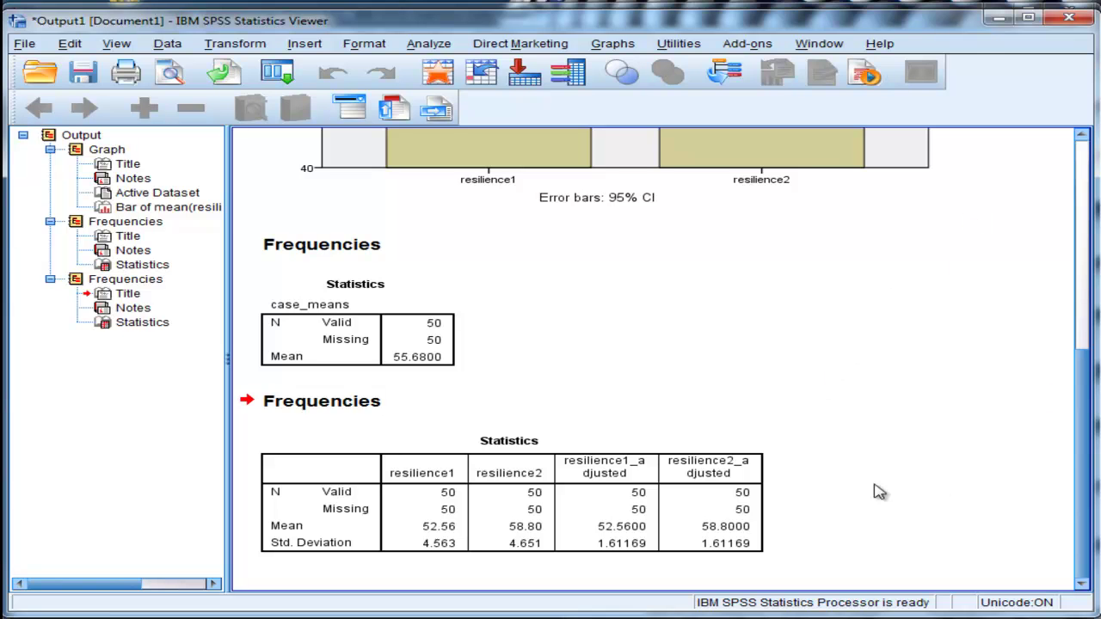
- Minimize the output window and return to the resilience1_adjusted and resilience2_adjusted columns in the data
click(998, 19)
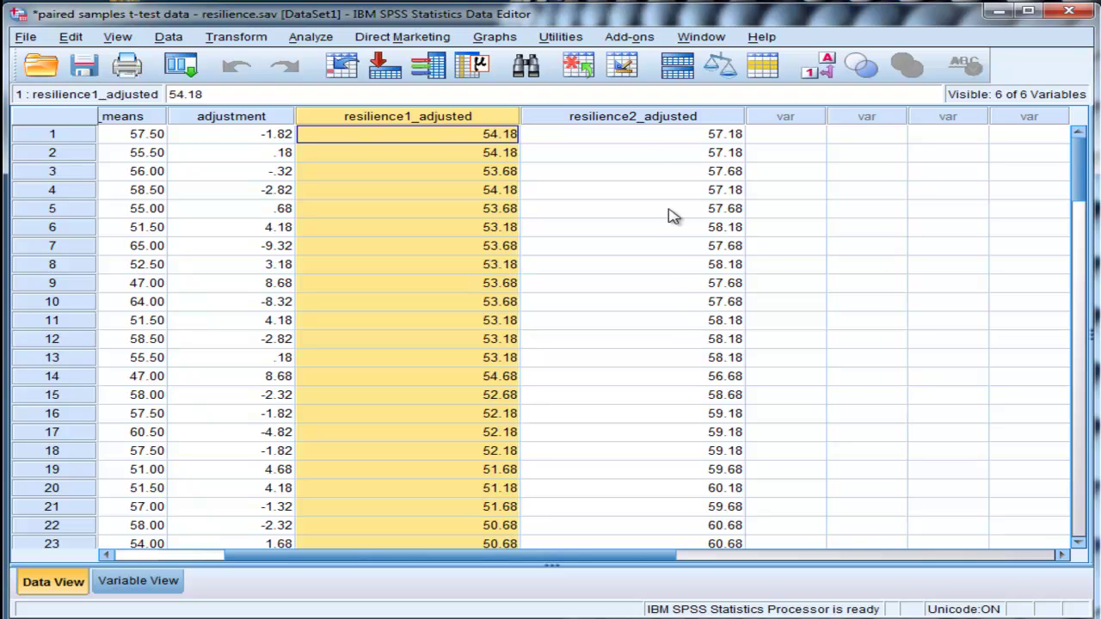
click(632, 152)
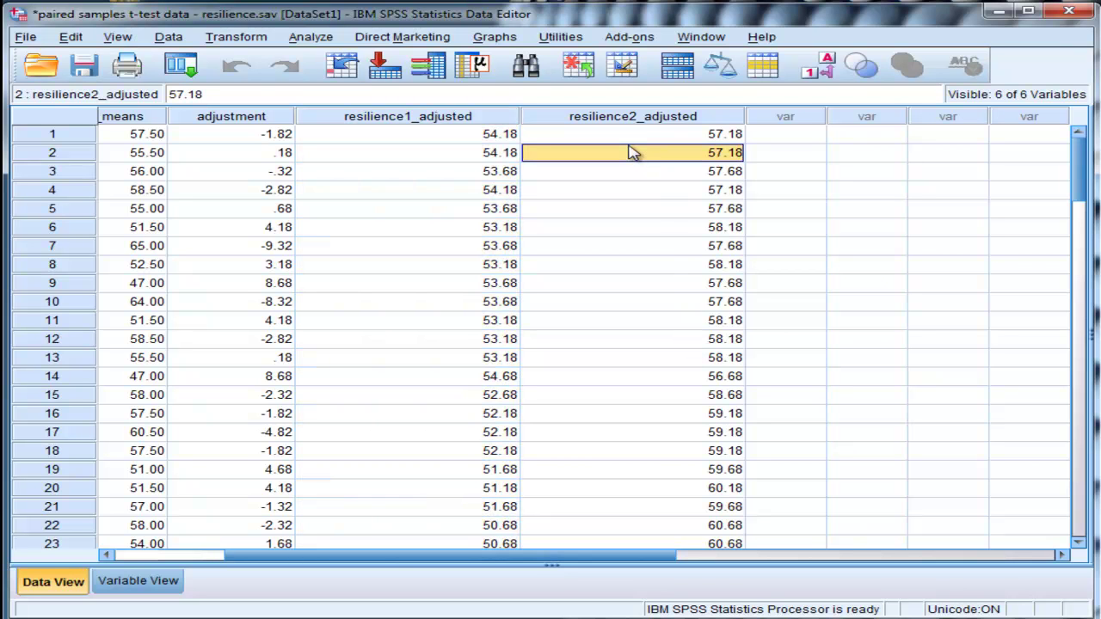
drag(404, 117, 534, 124)
click(467, 135)
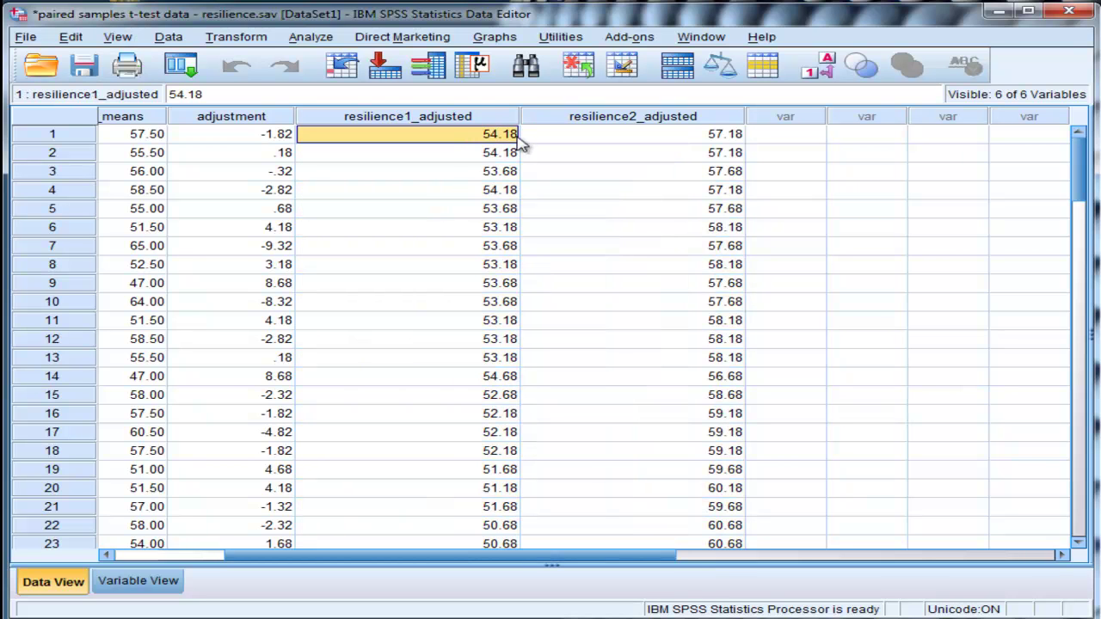
- Start defining a simple bar chart based on summaries of separate variables
drag(457, 116, 553, 129)
click(475, 139)
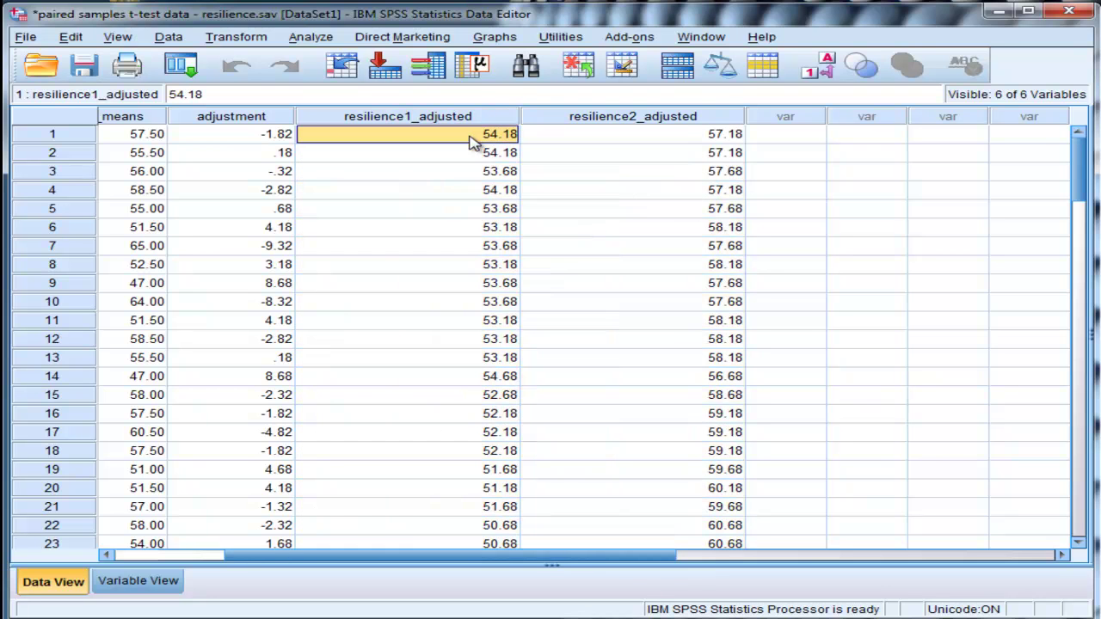
click(494, 37)
mouse_move(555, 144)
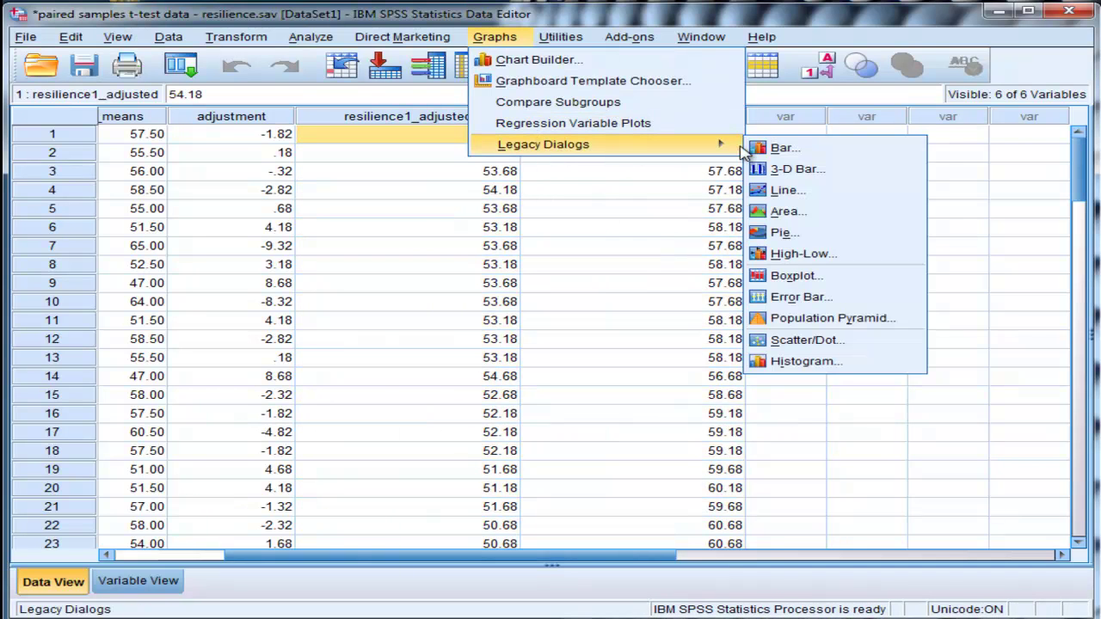
click(774, 144)
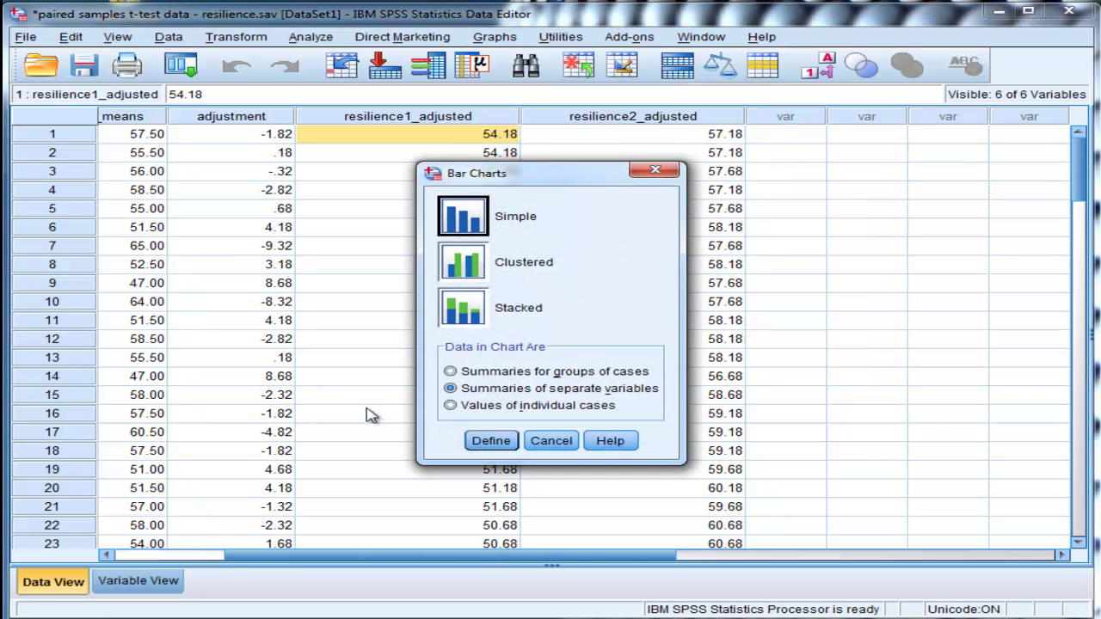
click(492, 442)
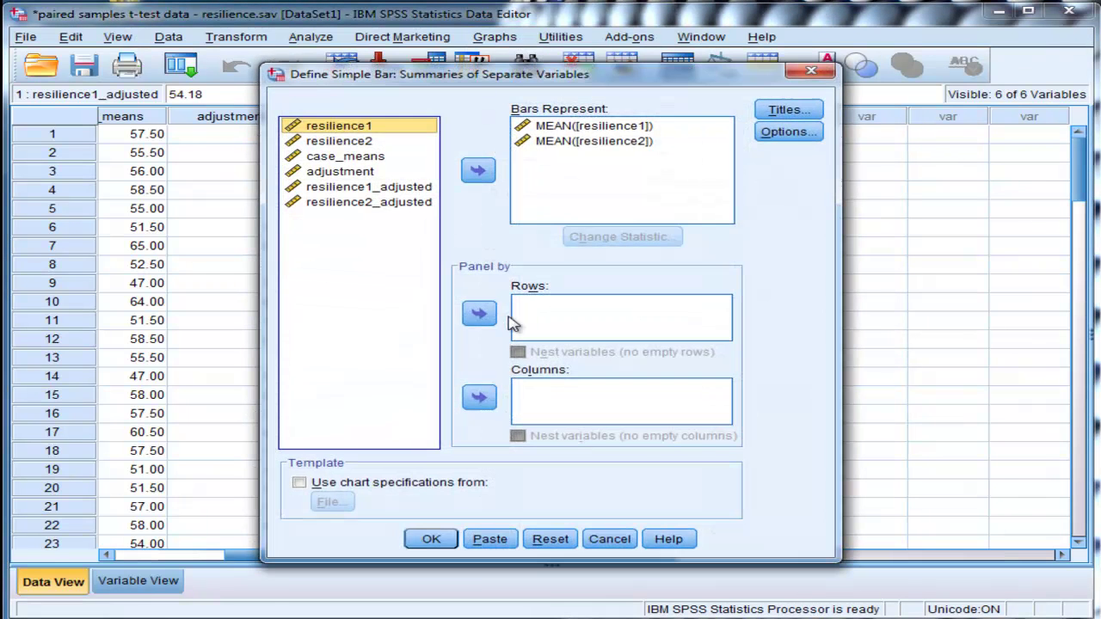
- Replace resilience1 and resilience2 with resilience1_adjusted and resilience2_adjusted as the variables represented by the bars
click(542, 131)
click(478, 170)
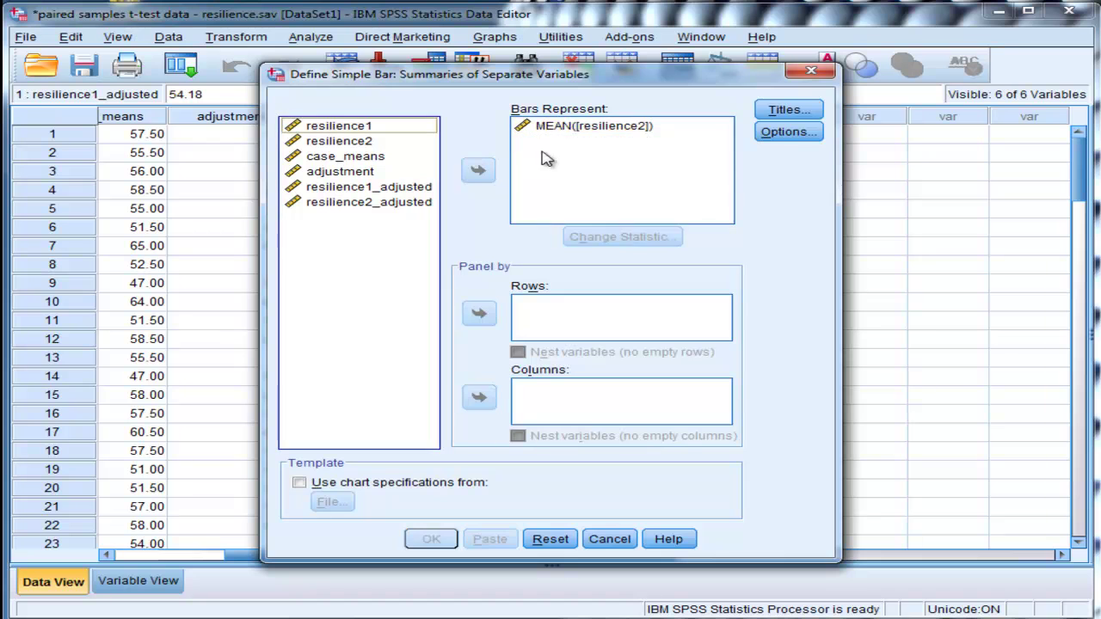
click(552, 128)
click(495, 171)
click(362, 190)
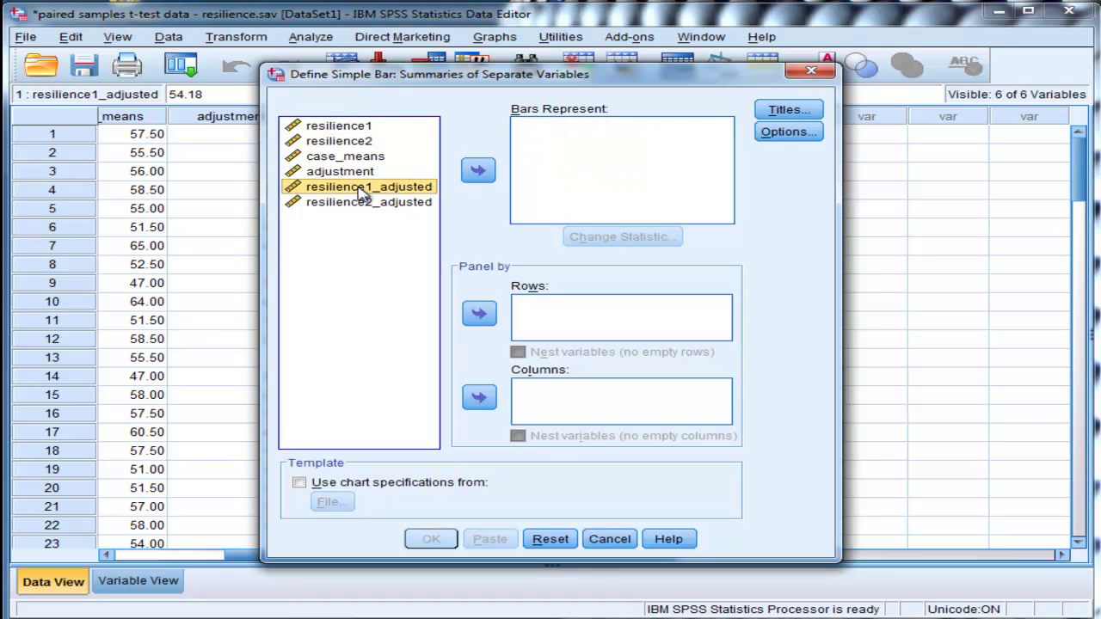
shift+click(376, 202)
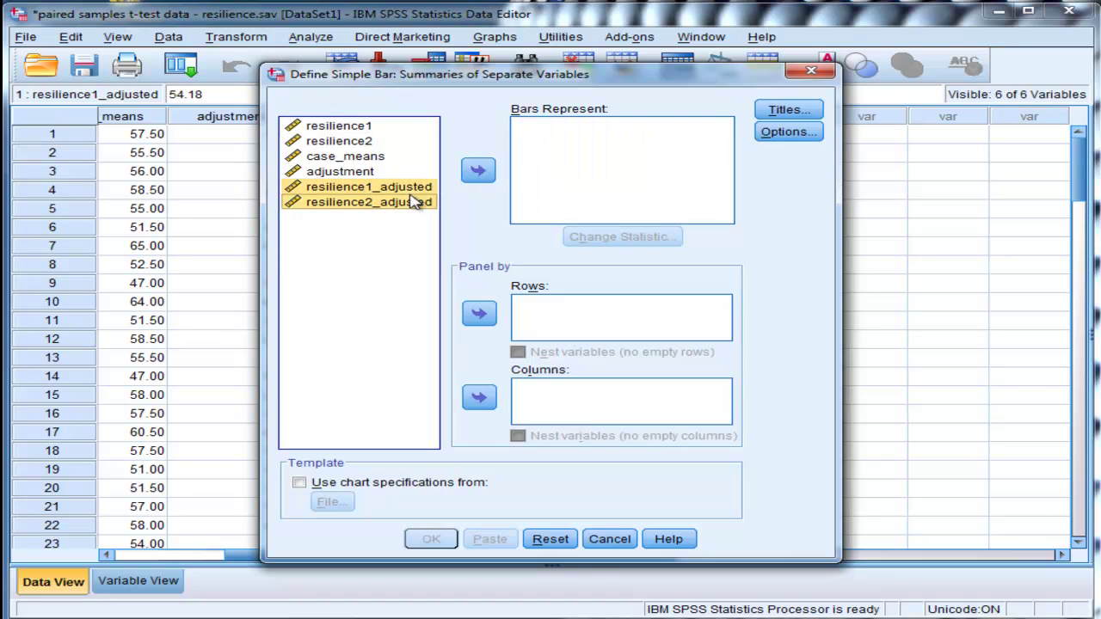
click(479, 170)
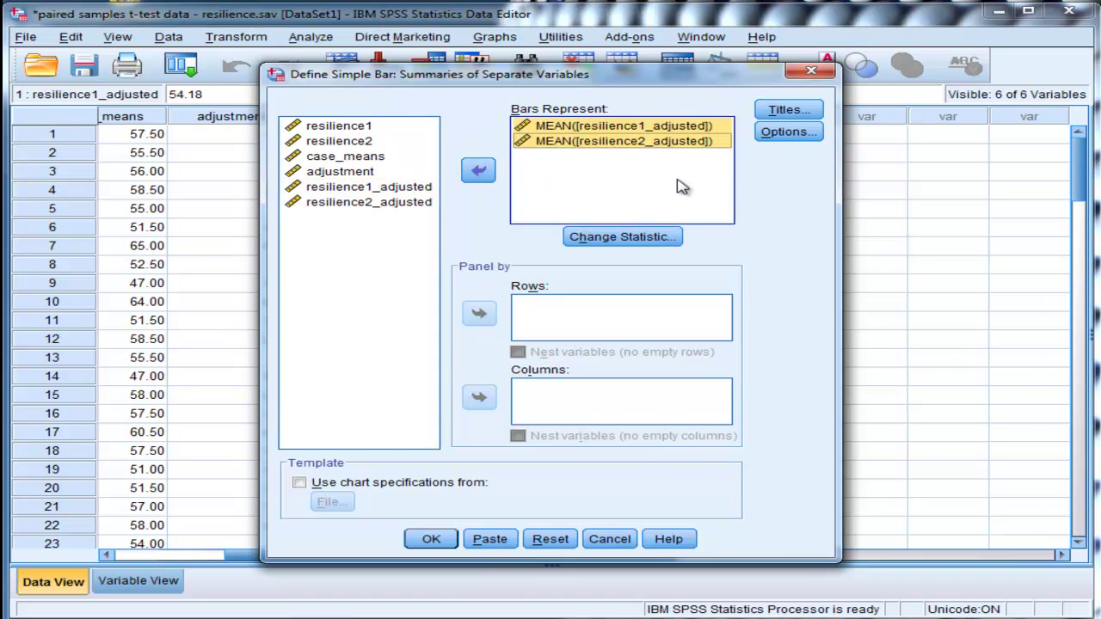
- Generate the bar chart with the mean as statistic and 95% confidence interval error bars, bringing the chart into view
click(788, 131)
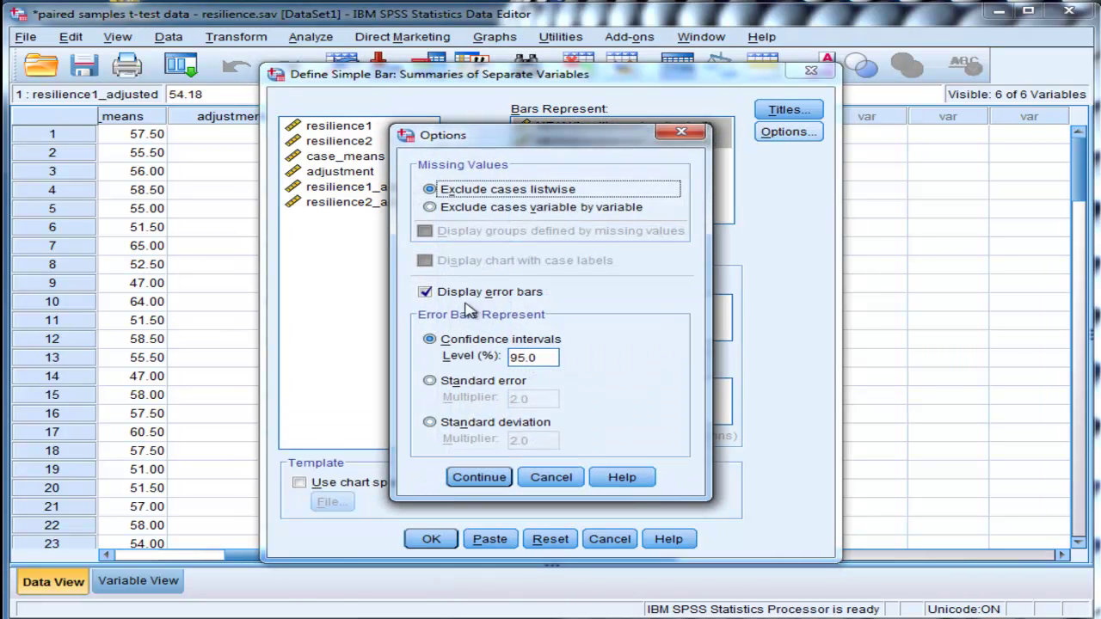
click(481, 477)
click(574, 241)
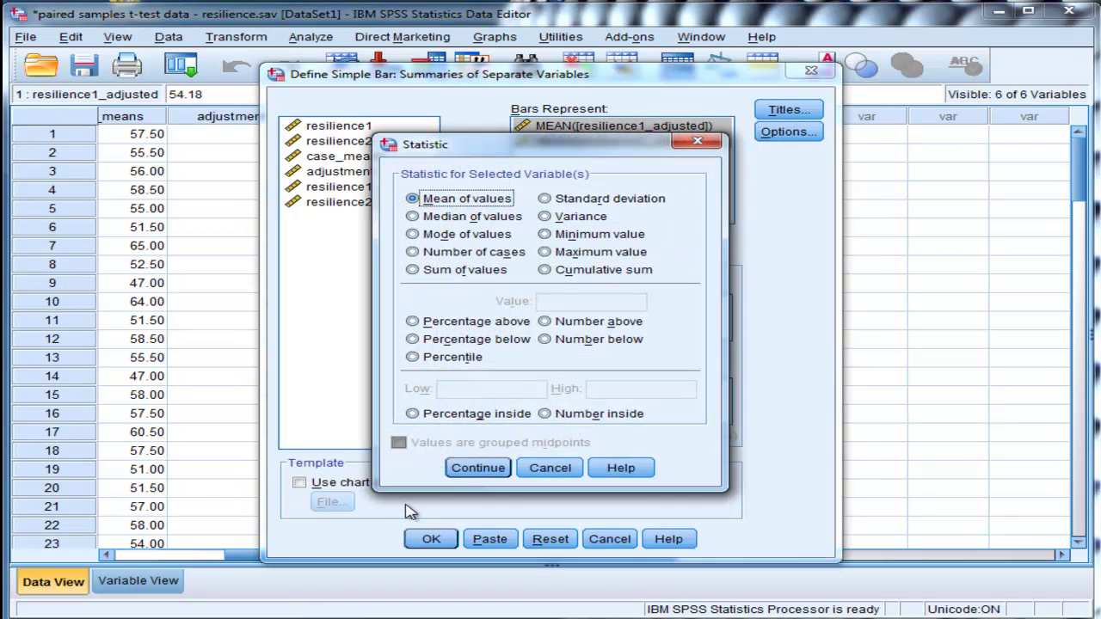
click(469, 467)
click(434, 539)
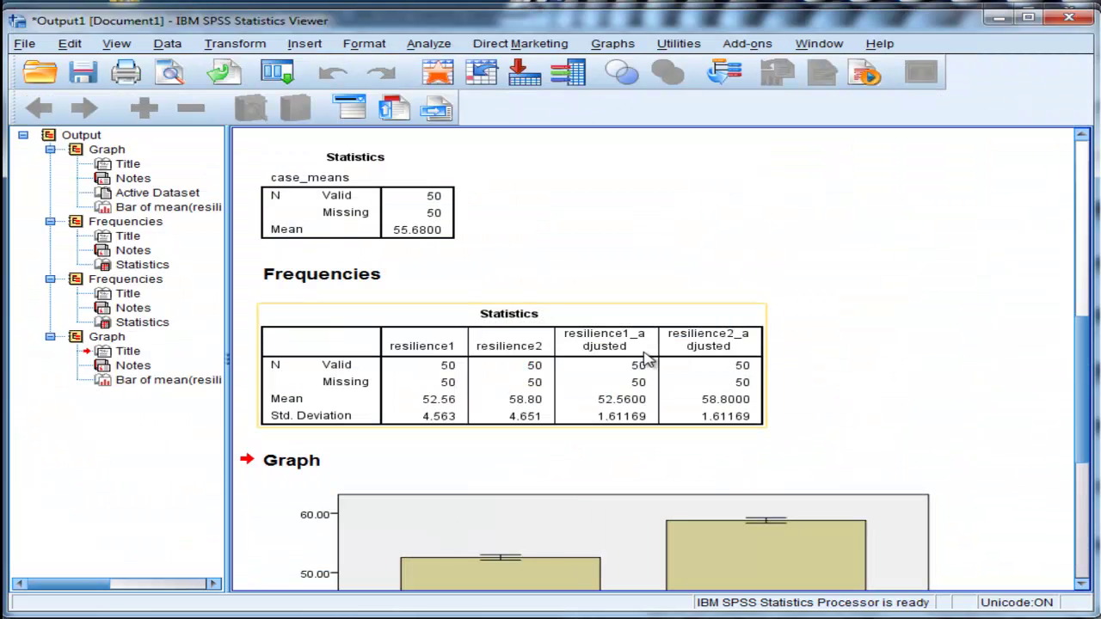
scroll(646, 360, down, 5)
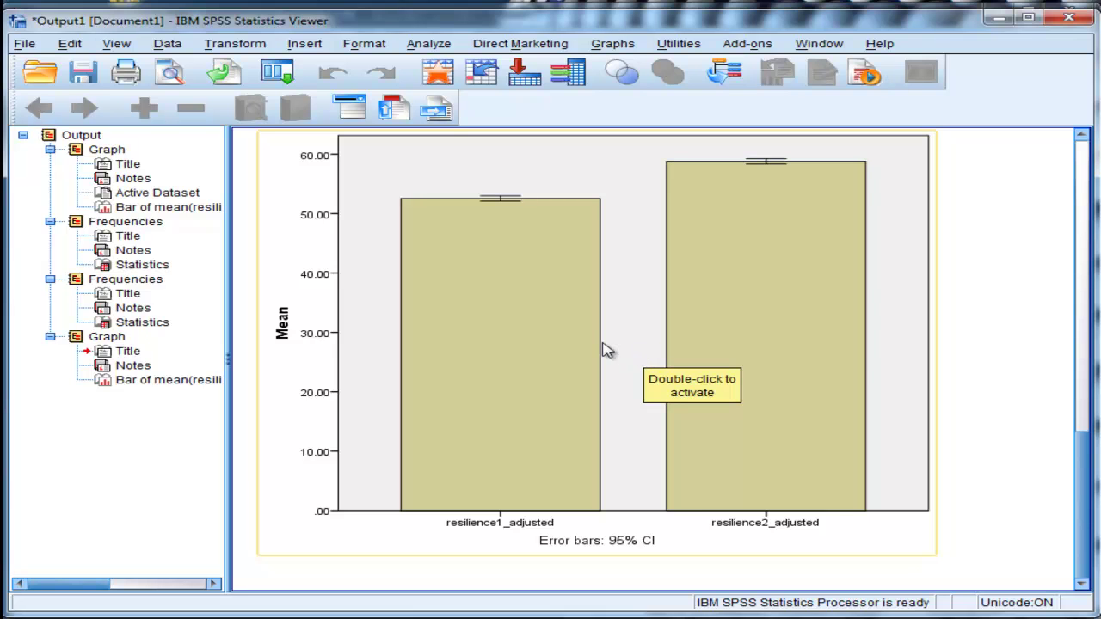
scroll(605, 349, up, 3)
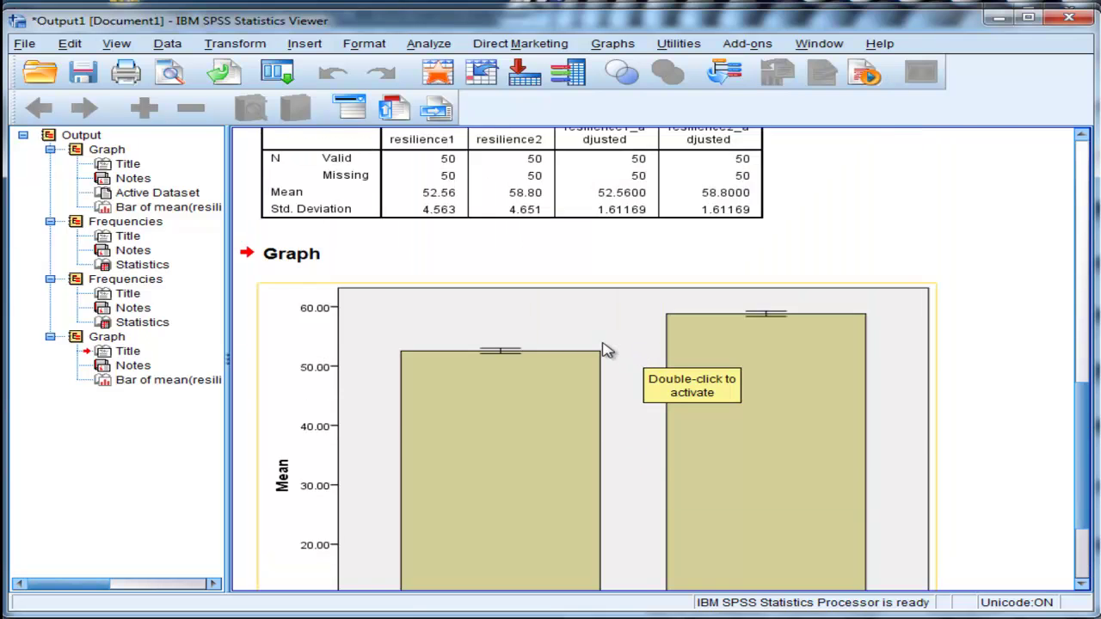
scroll(555, 321, down, 3)
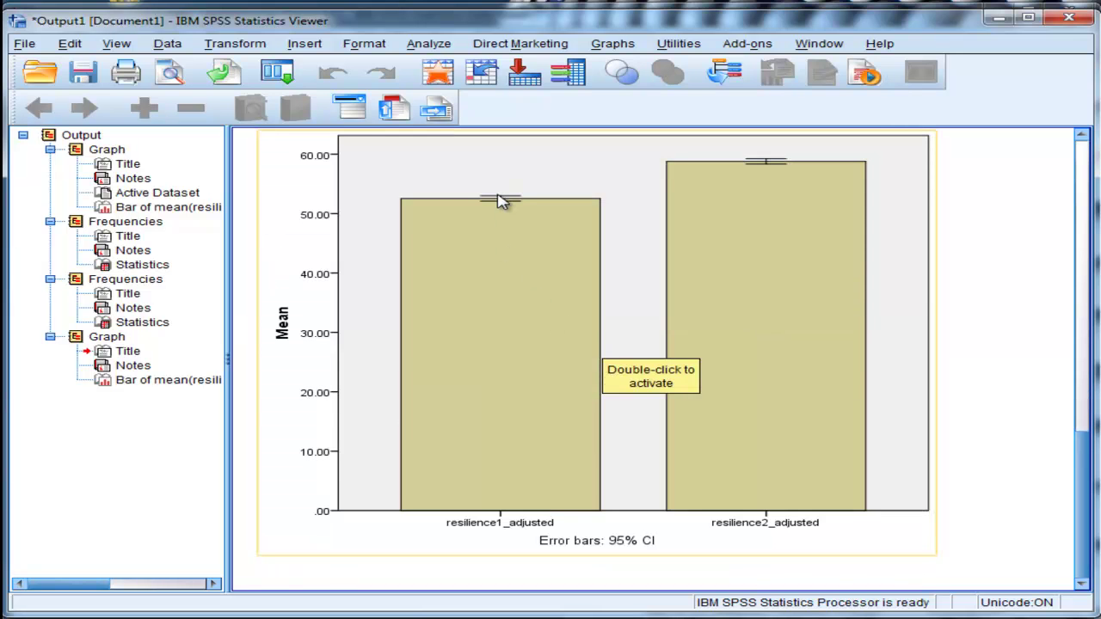
- Open the adjusted-variables chart for editing and set its Mean axis to a minimum of 40 and a major increment of 5
double_click(318, 341)
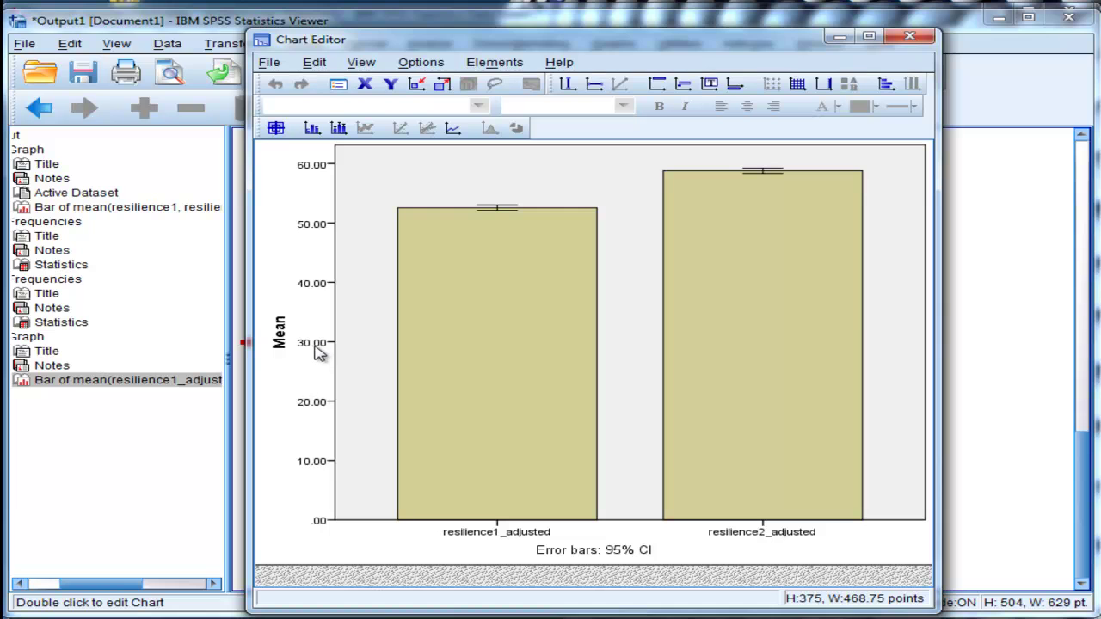
click(319, 346)
click(1100, 153)
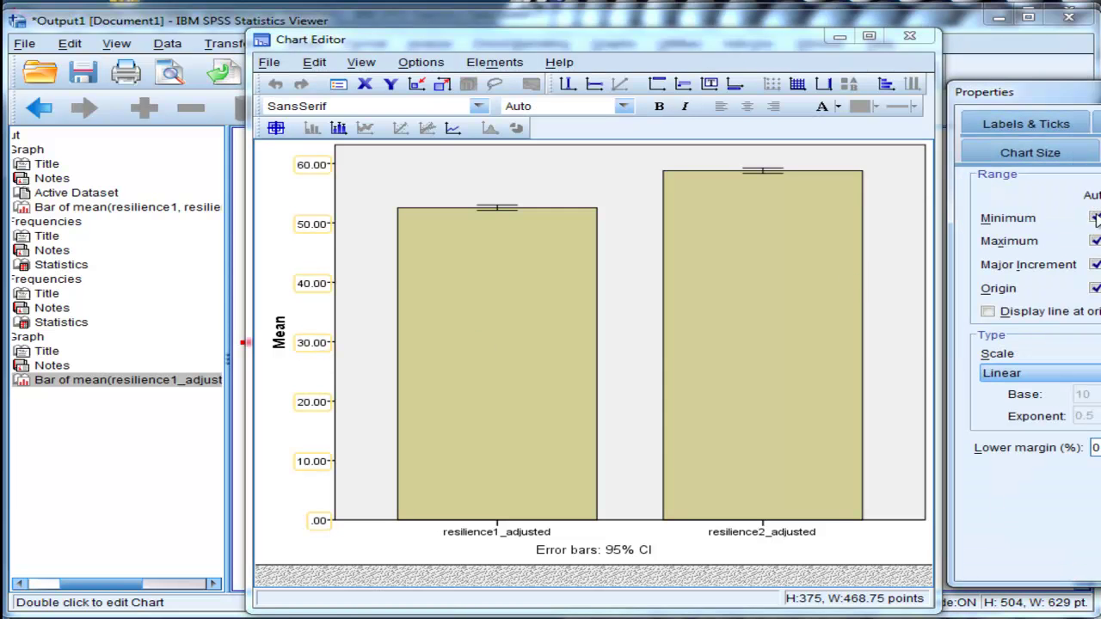
drag(1024, 93, 539, 77)
text(5)
click(681, 550)
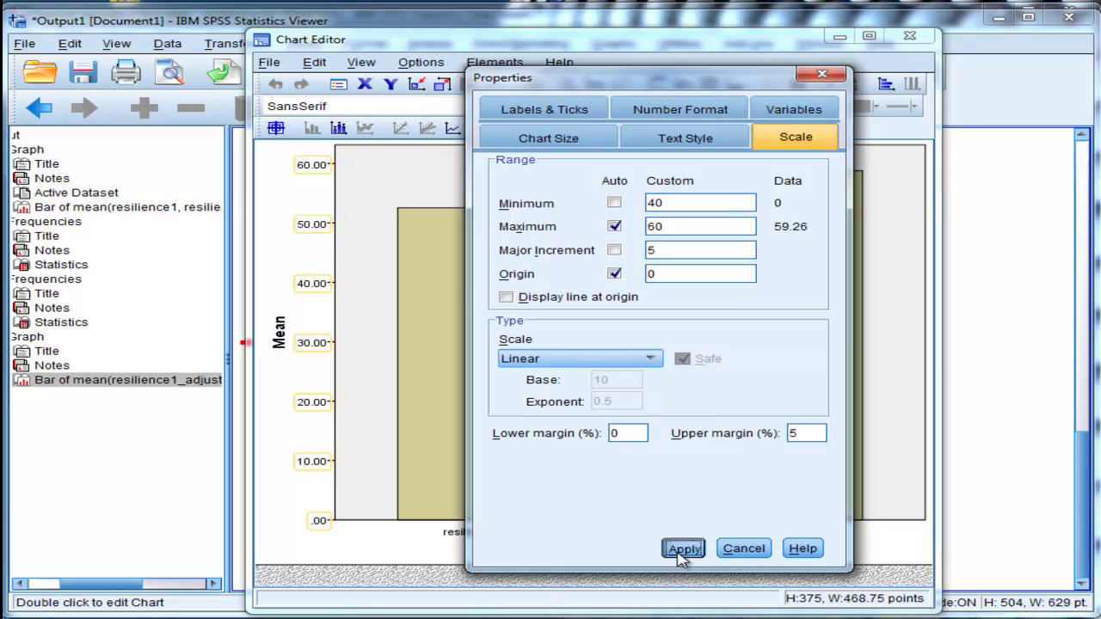
- Set the Mean axis's upper margin to 0% and close the chart editor
click(821, 436)
key(BackSpace)
text(0)
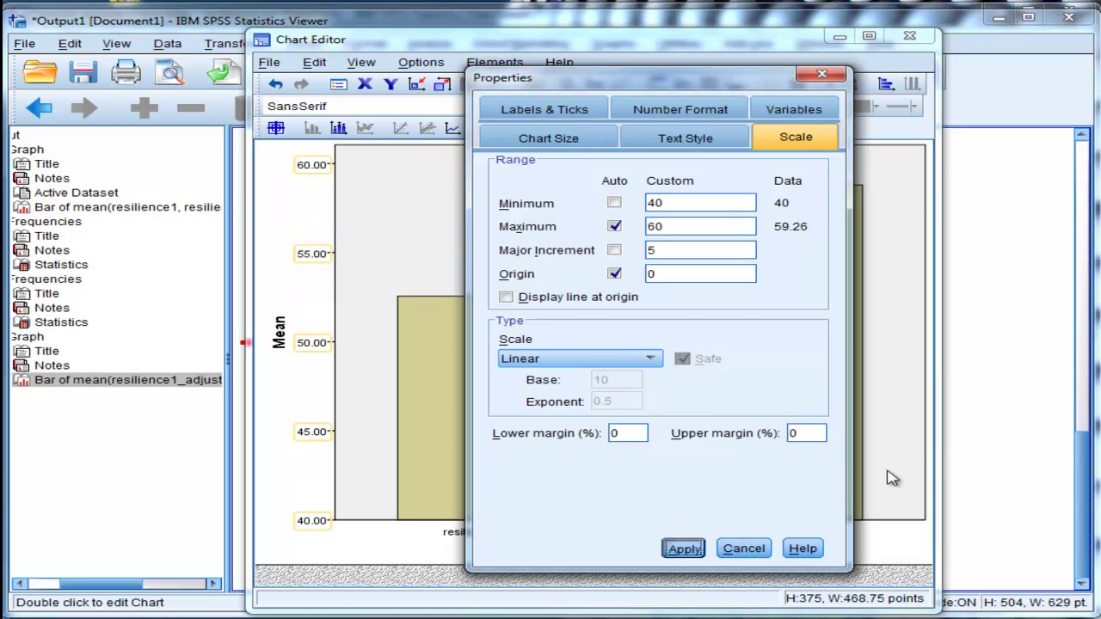
key(Return)
click(744, 548)
click(1003, 410)
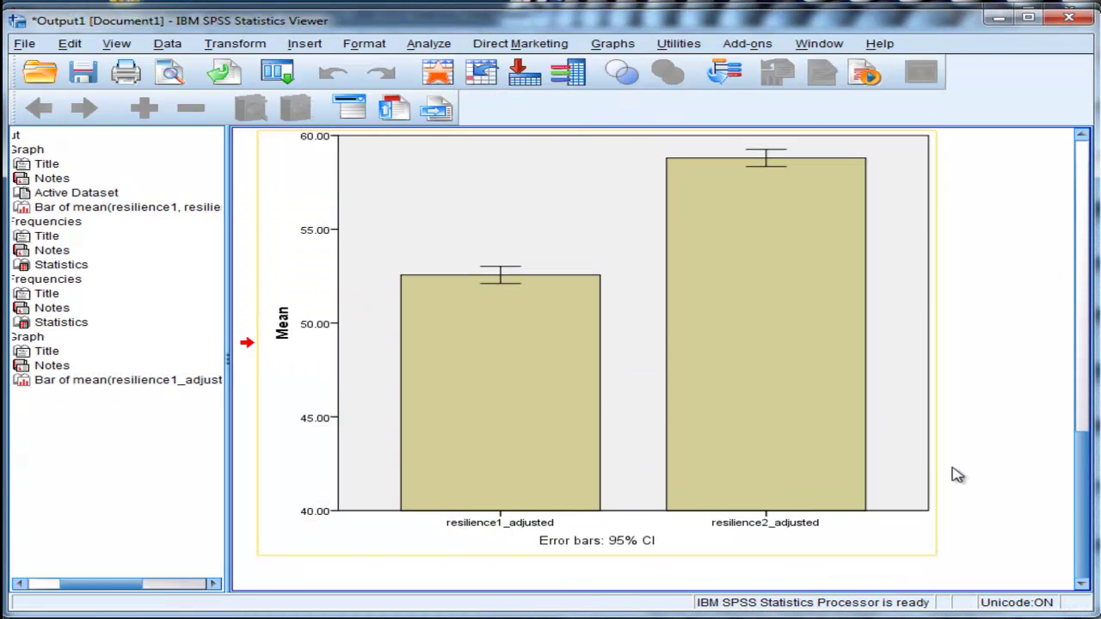
- Compare the error bars in the original resilience1 and resilience2 chart with those in the adjusted-variables chart
drag(1075, 474, 914, 207)
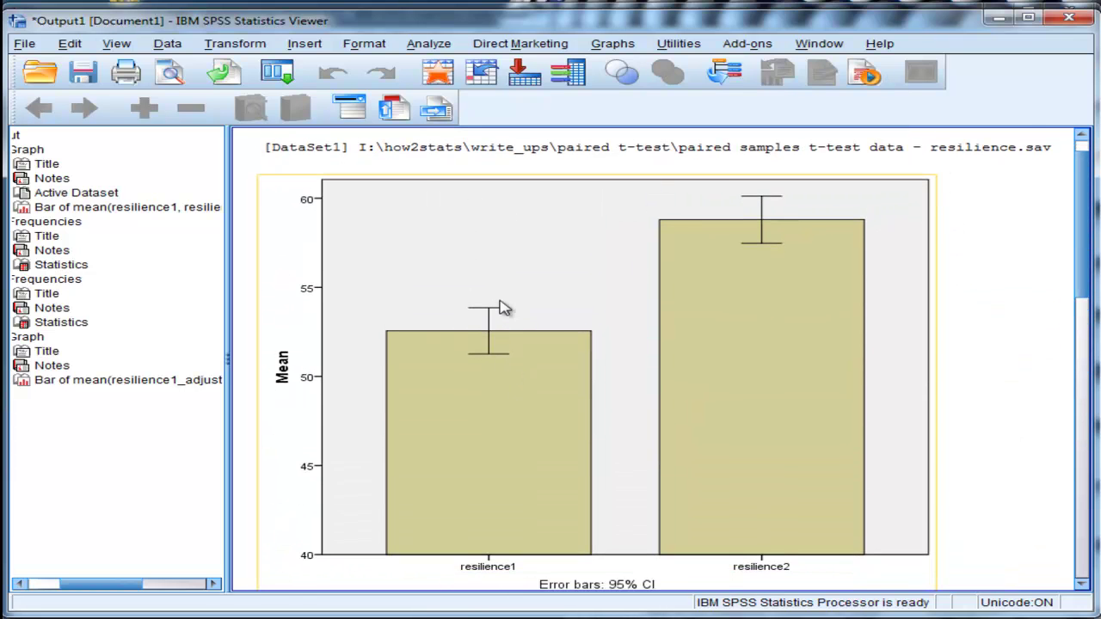
click(1023, 284)
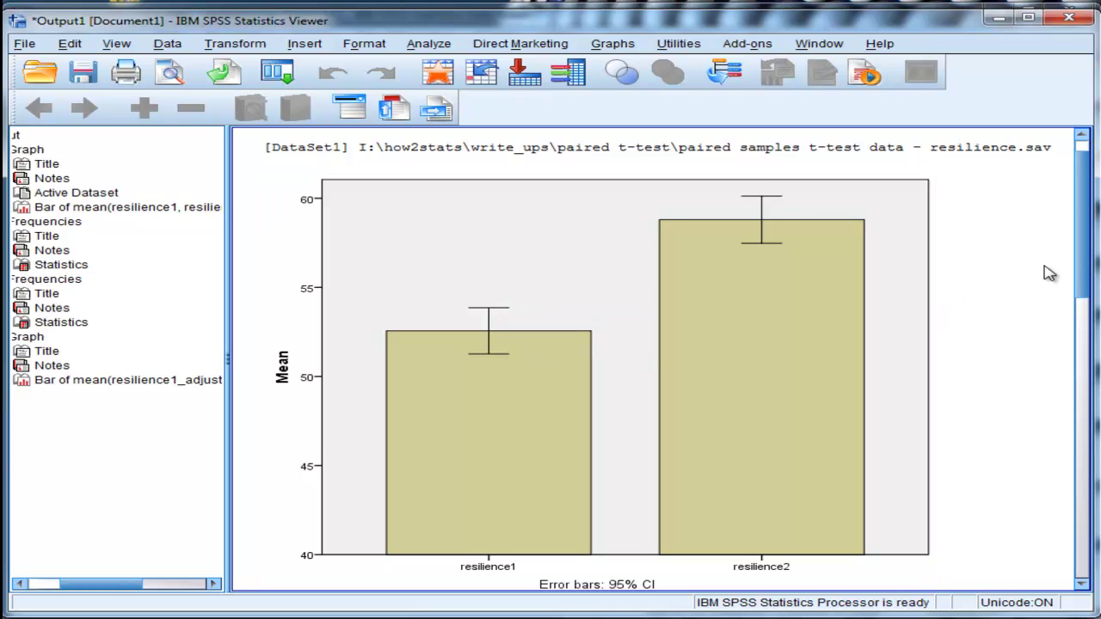
drag(1085, 245, 1058, 511)
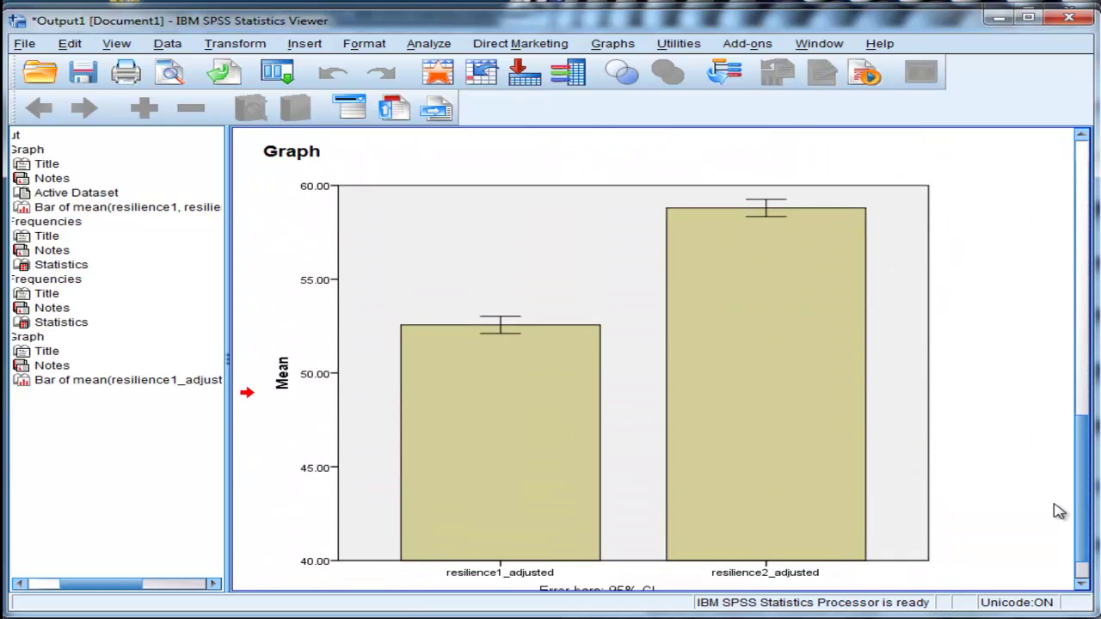
click(512, 328)
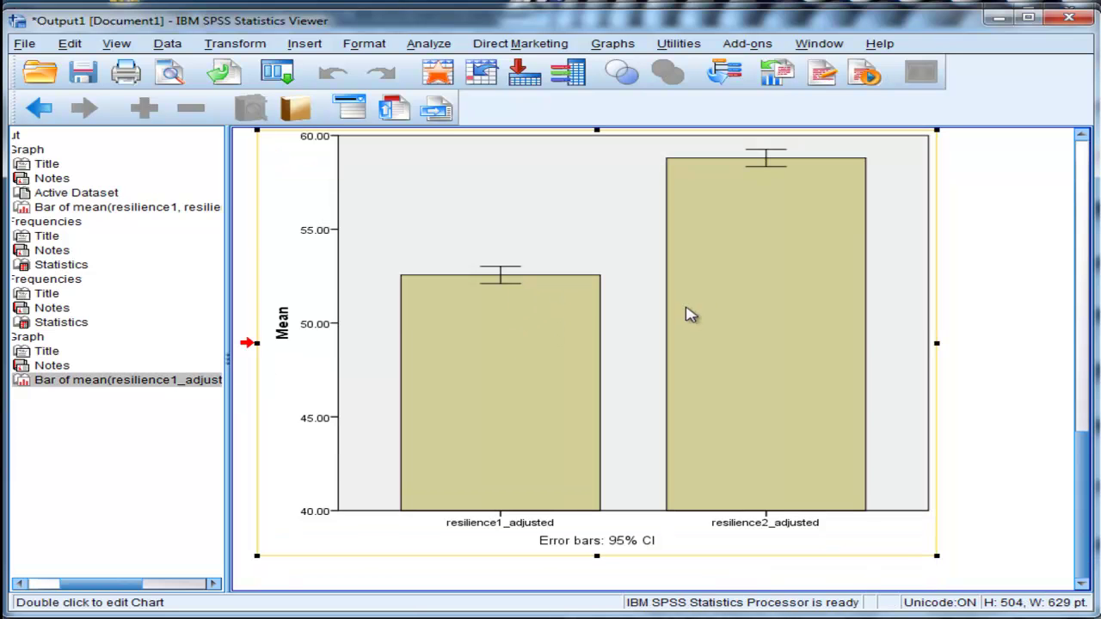
click(985, 341)
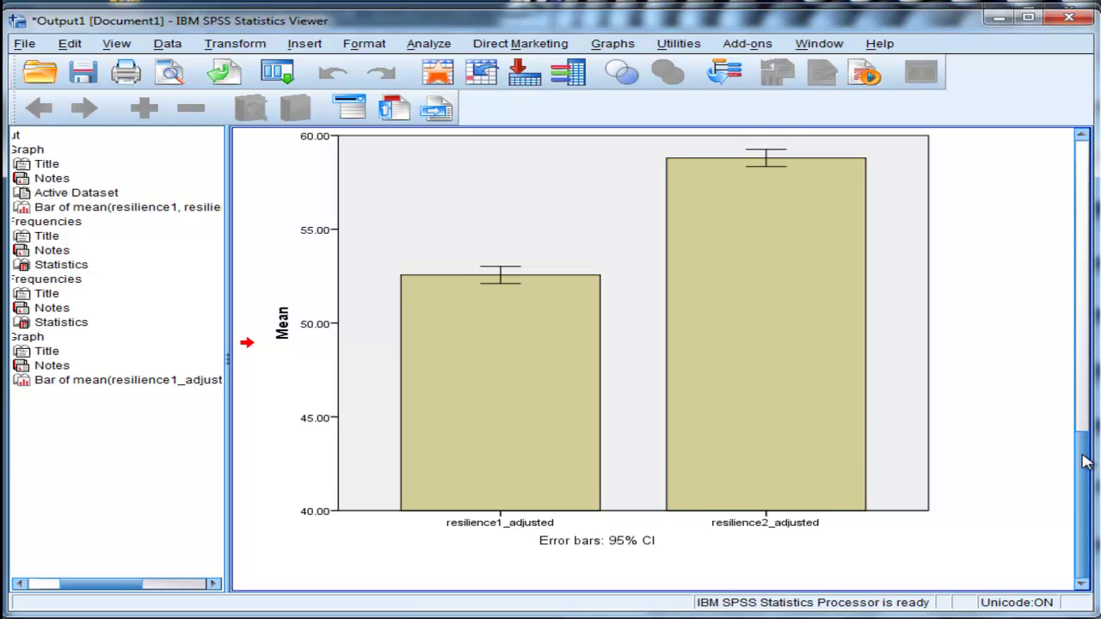
scroll(1086, 462, up, 1)
click(826, 386)
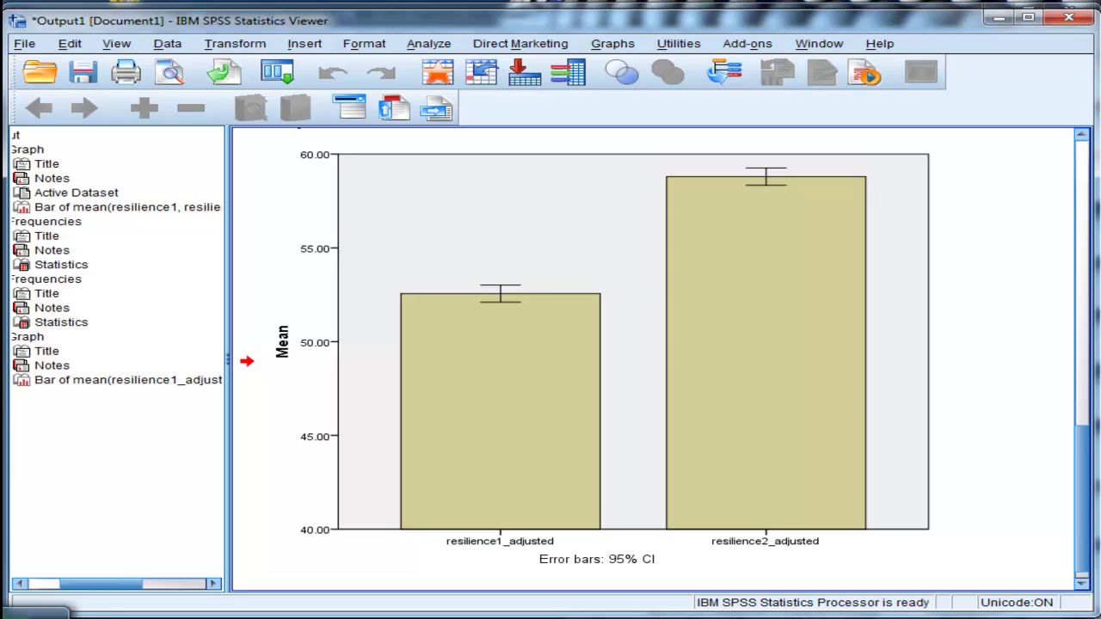
click(991, 379)
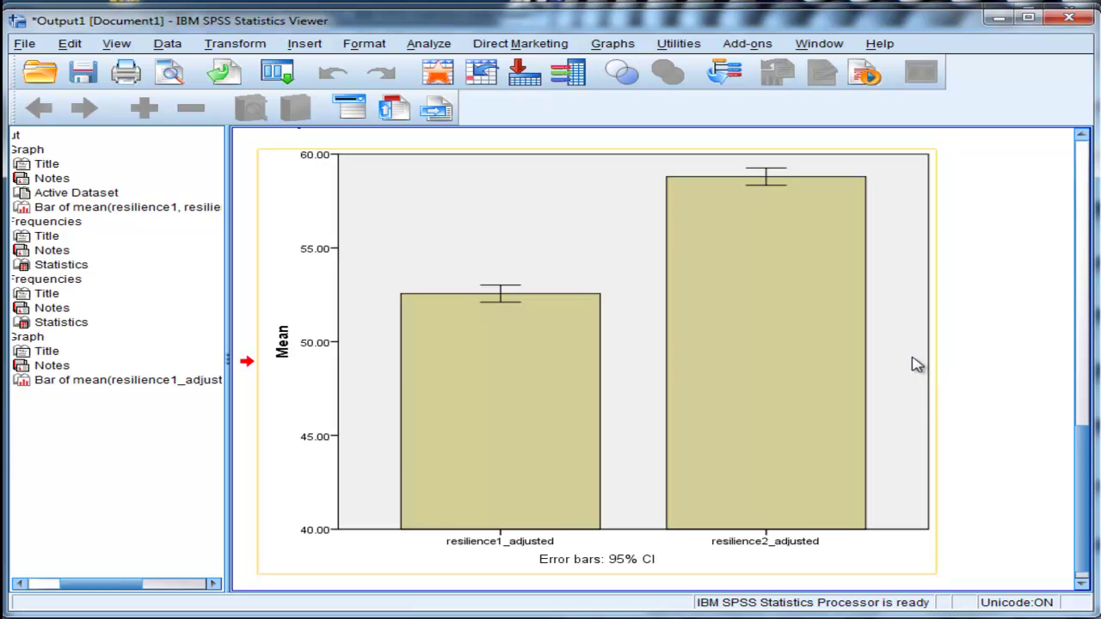